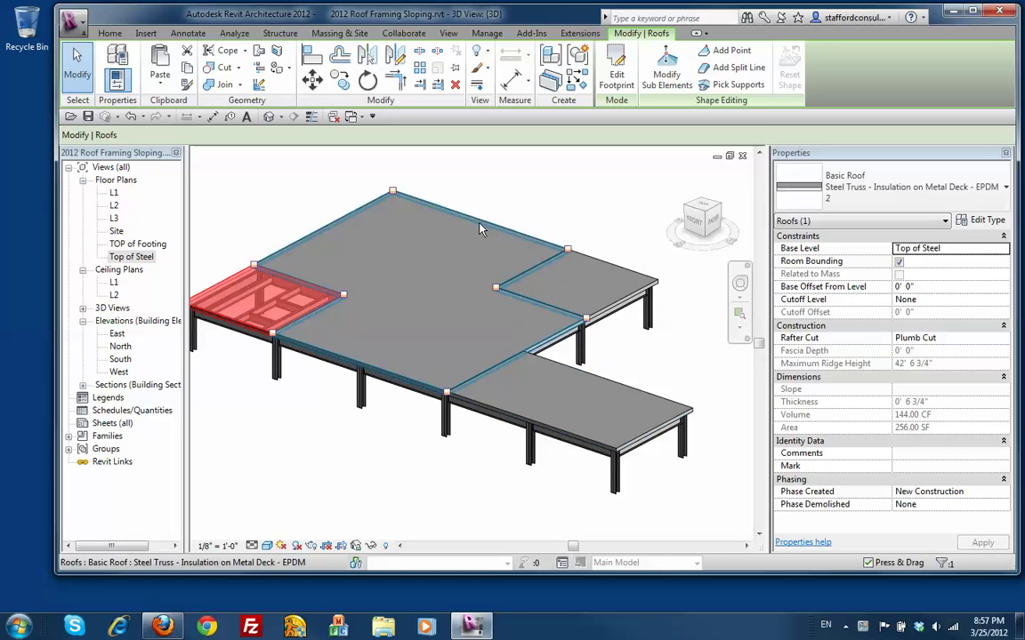
Override the large central roof's graphics by element in the 3D view to make it transparent.
key("Escape")
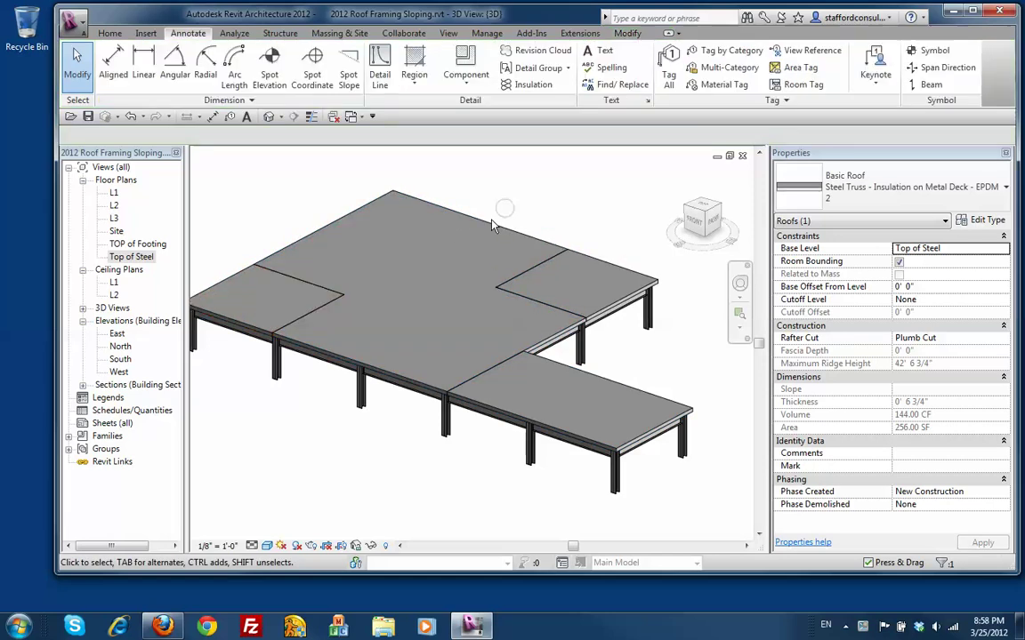
left_click(452, 253)
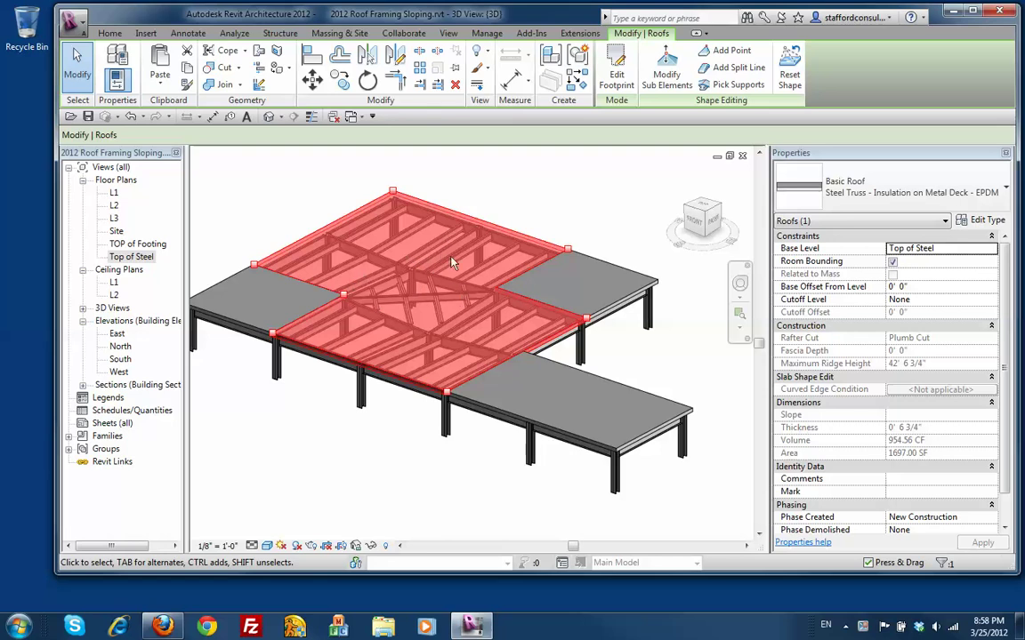
right_click(462, 230)
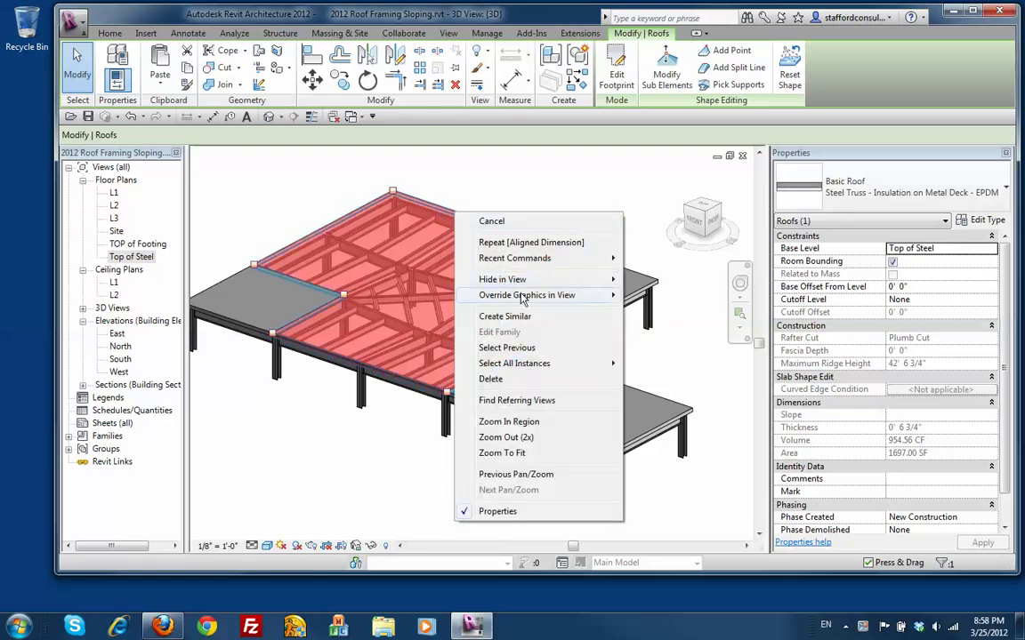
mouse_move(525, 302)
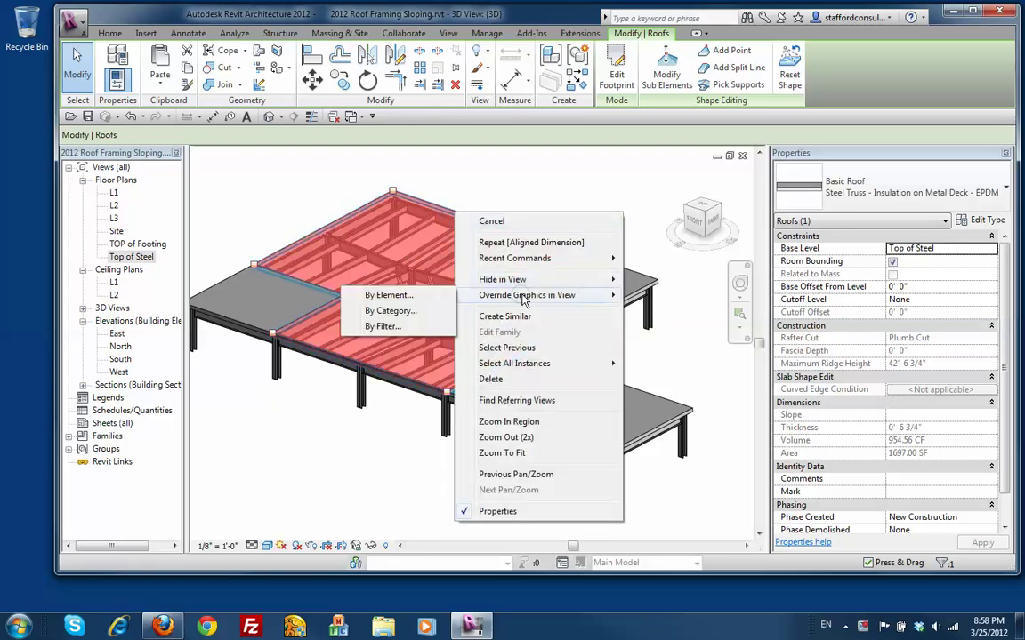
left_click(388, 295)
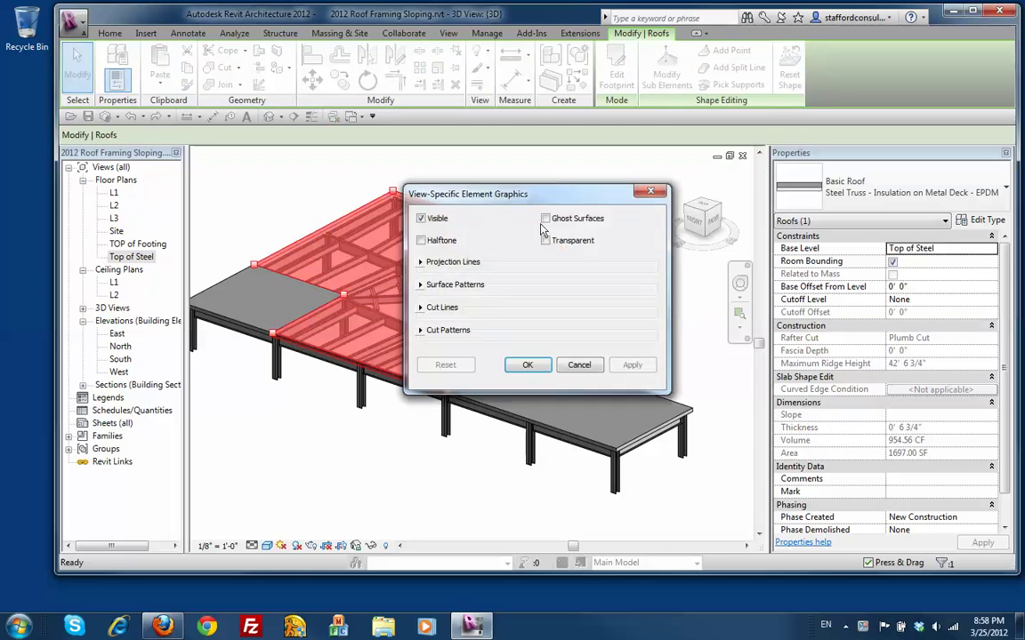
left_click(528, 365)
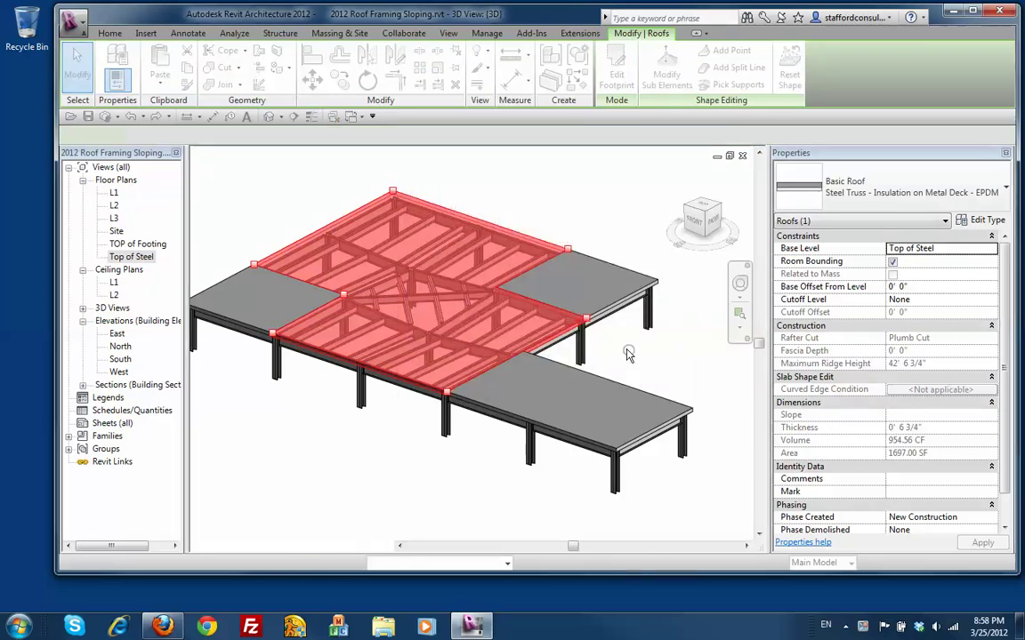
key("Escape")
Use Pick Supports on the large roof to pick the beams around the diagonally framed central bay, discarding the stray pick.
left_click_drag(200, 170, 656, 406)
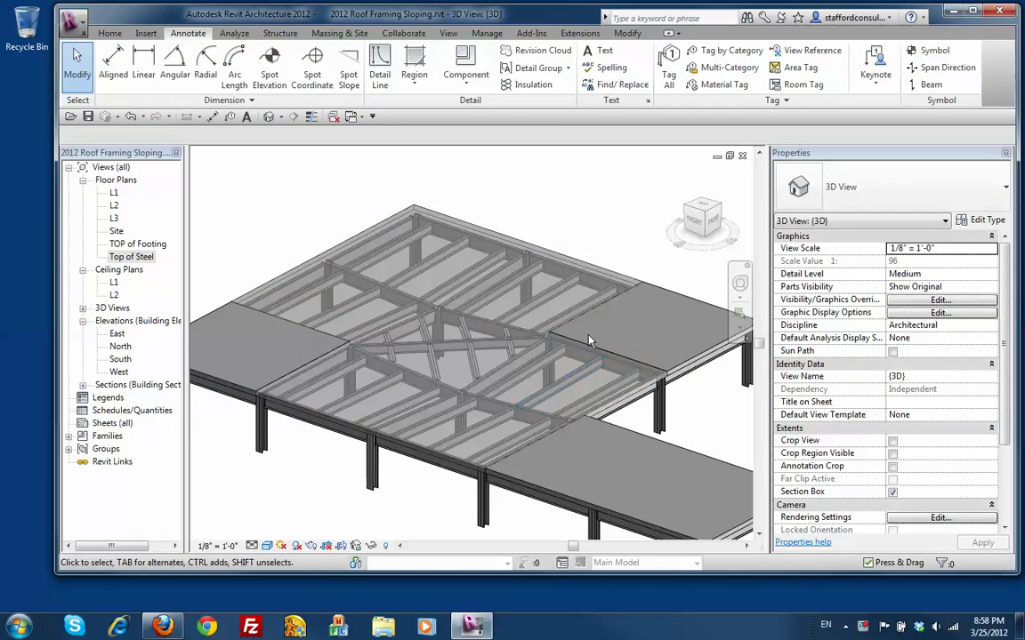
left_click(499, 229)
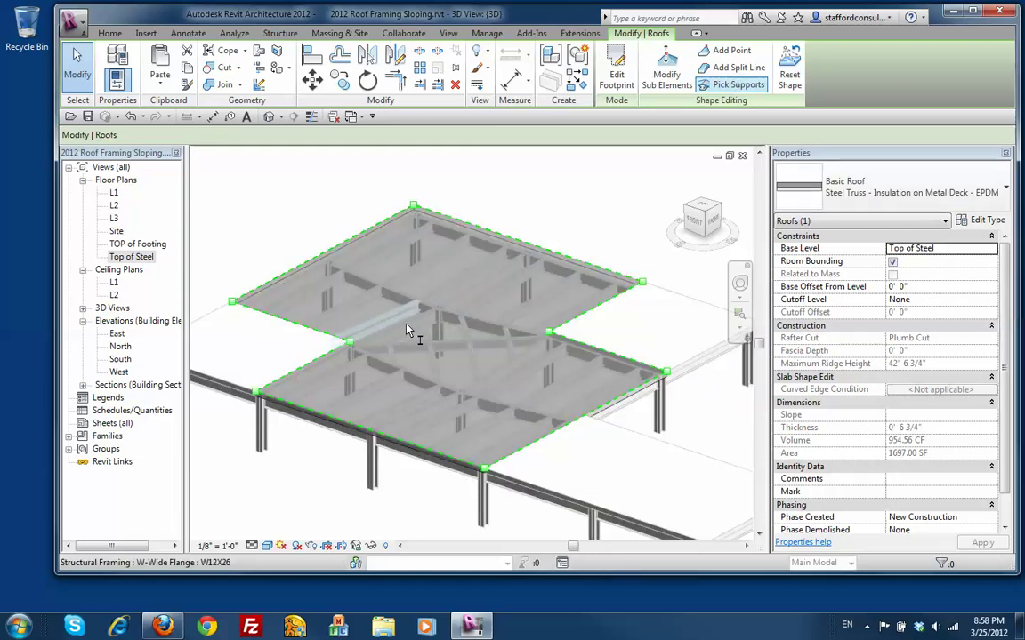
left_click(409, 329)
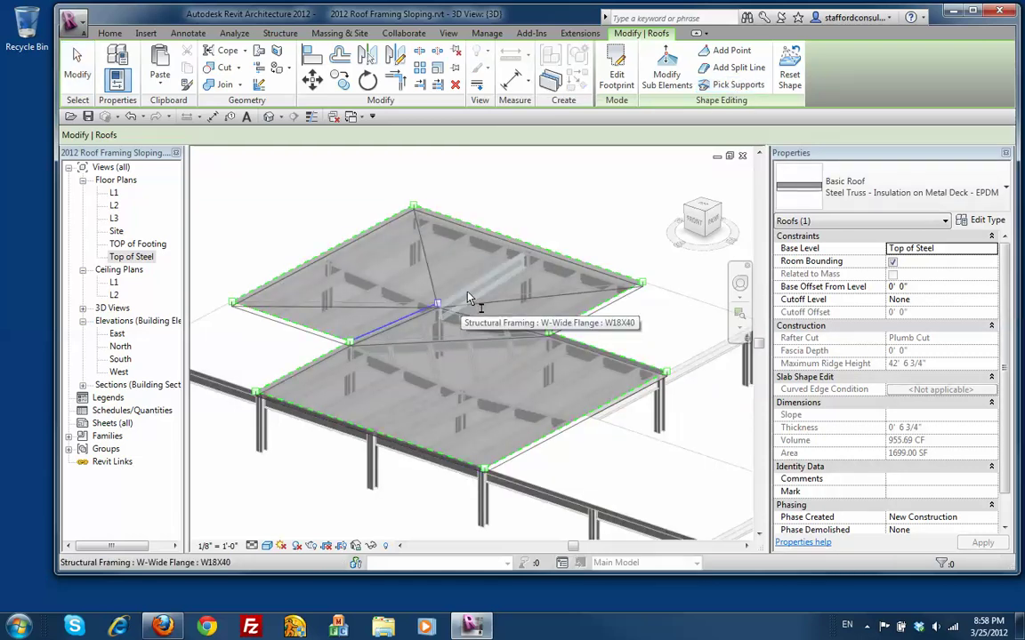
left_click(478, 324)
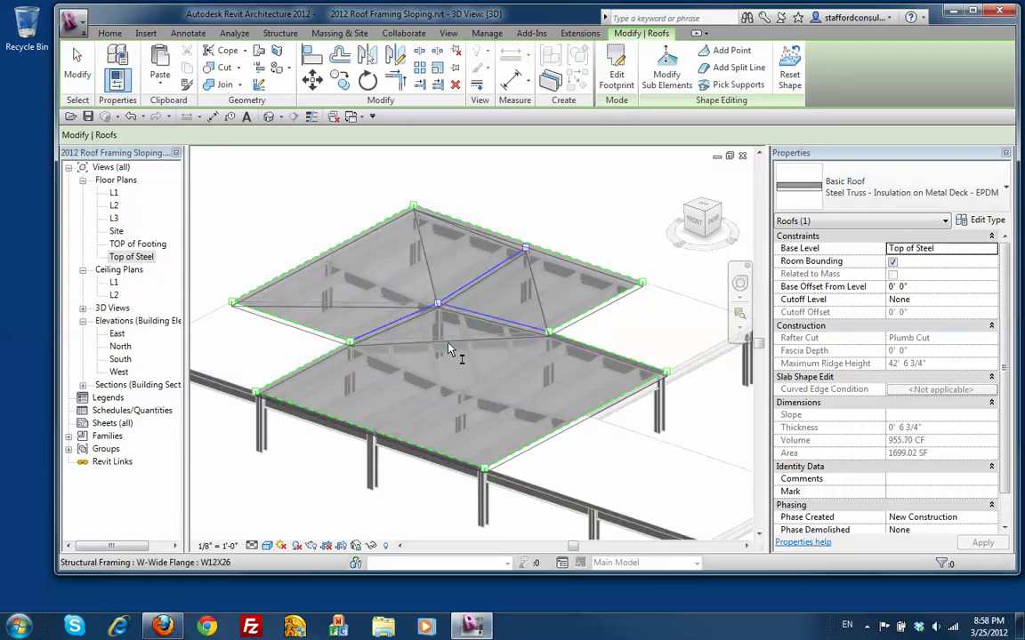
left_click(400, 359)
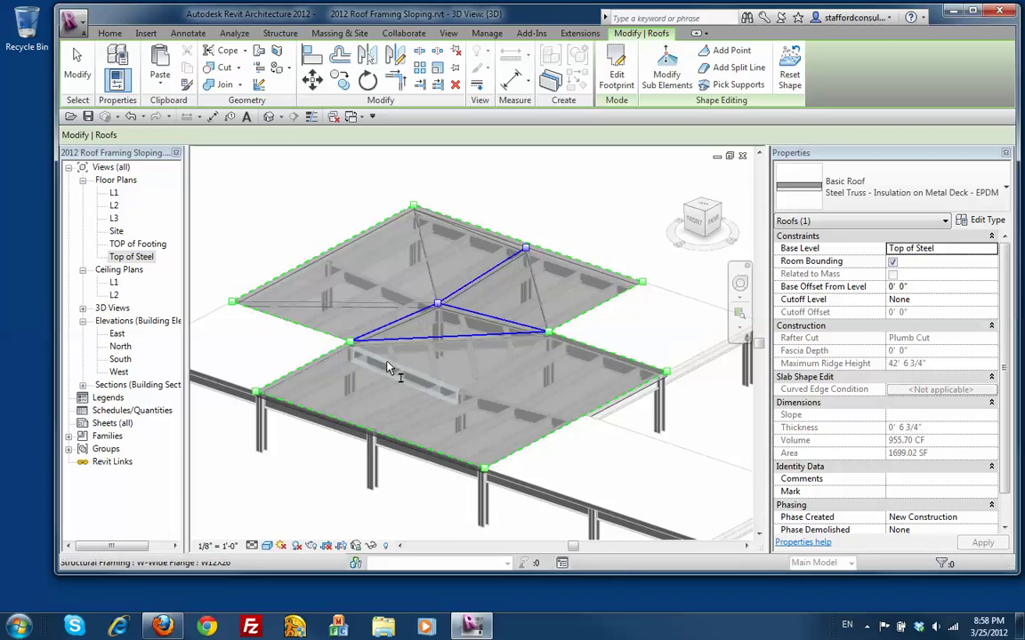
left_click(480, 382)
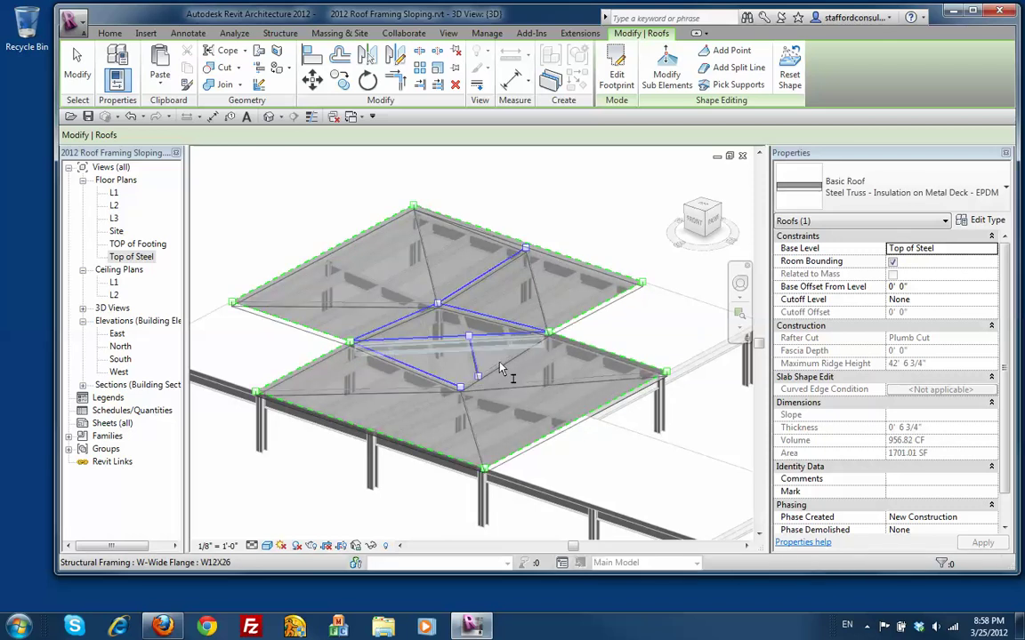
key("Escape")
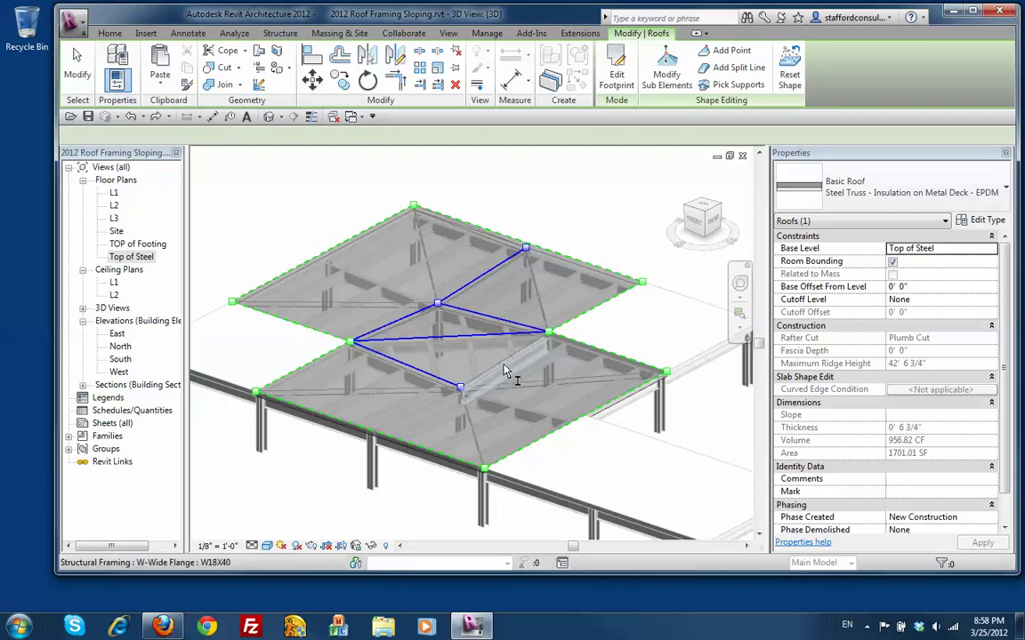
Pick the perimeter beams along the two back edges of the large roof as supports.
left_click(595, 281)
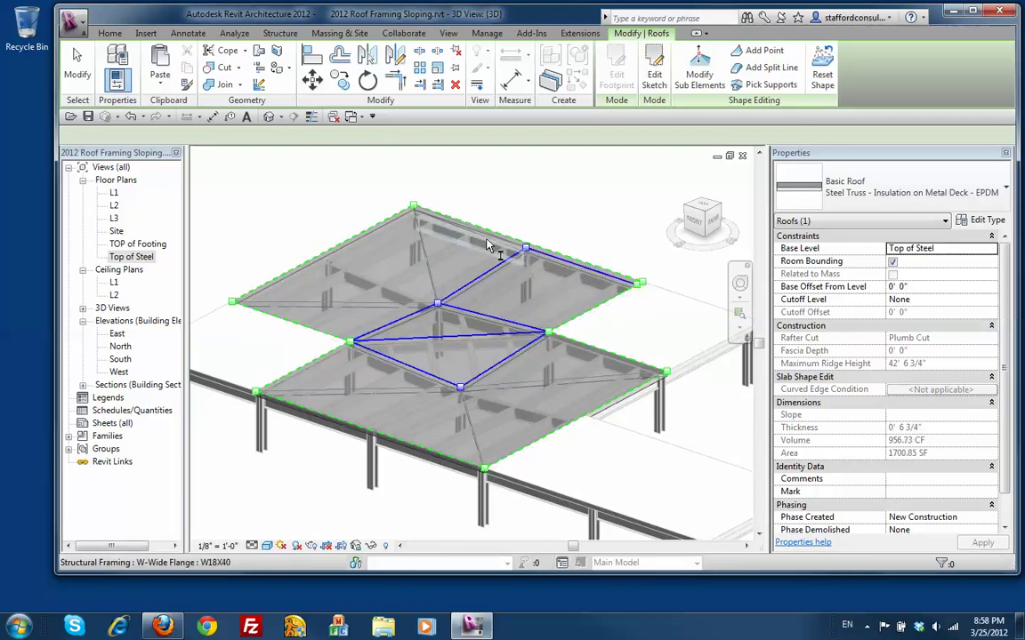
left_click(487, 240)
left_click(298, 284)
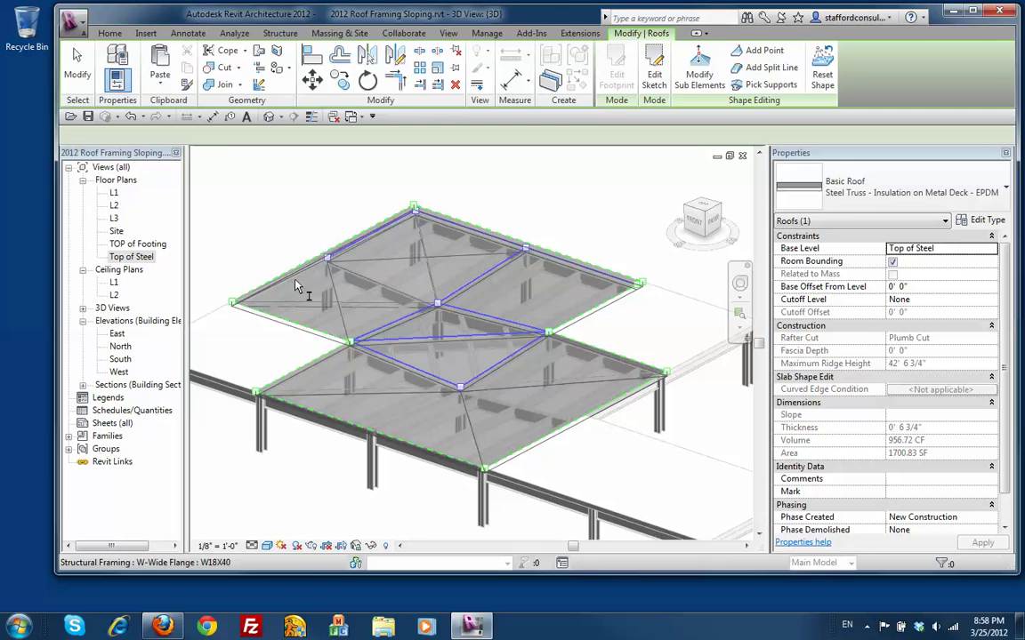
left_click(298, 285)
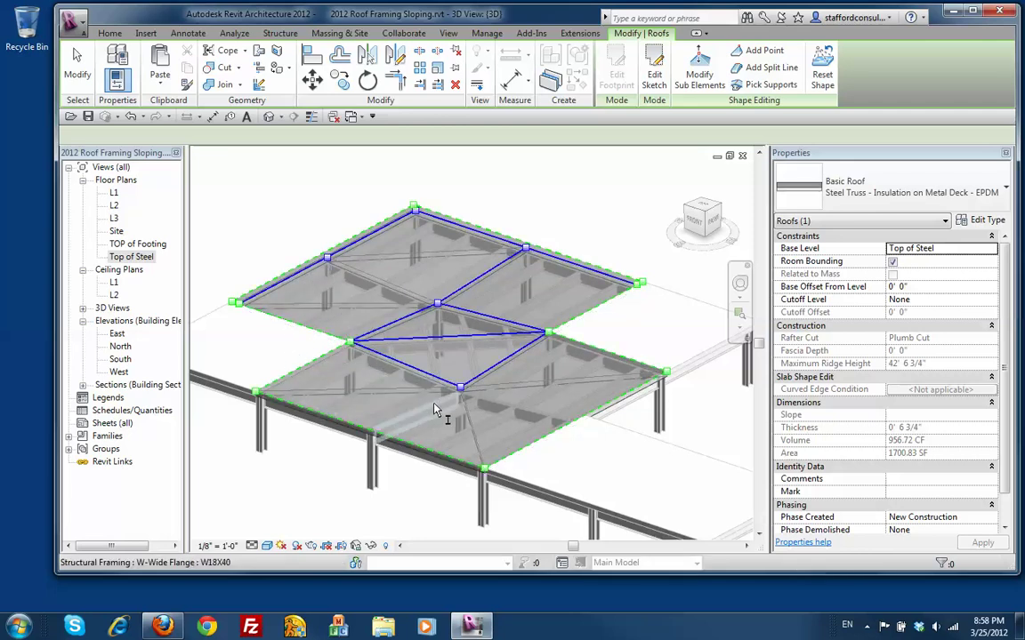
Pick the remaining interior girders and front perimeter beams as supports, switch the view to shaded, and finish the shape editing.
left_click(460, 404)
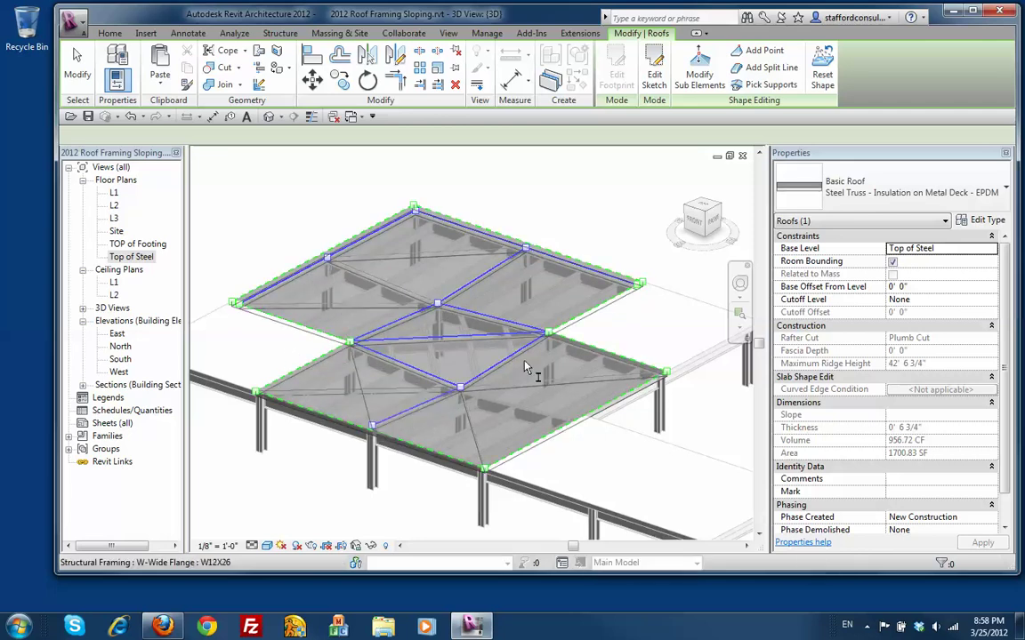
left_click(537, 419)
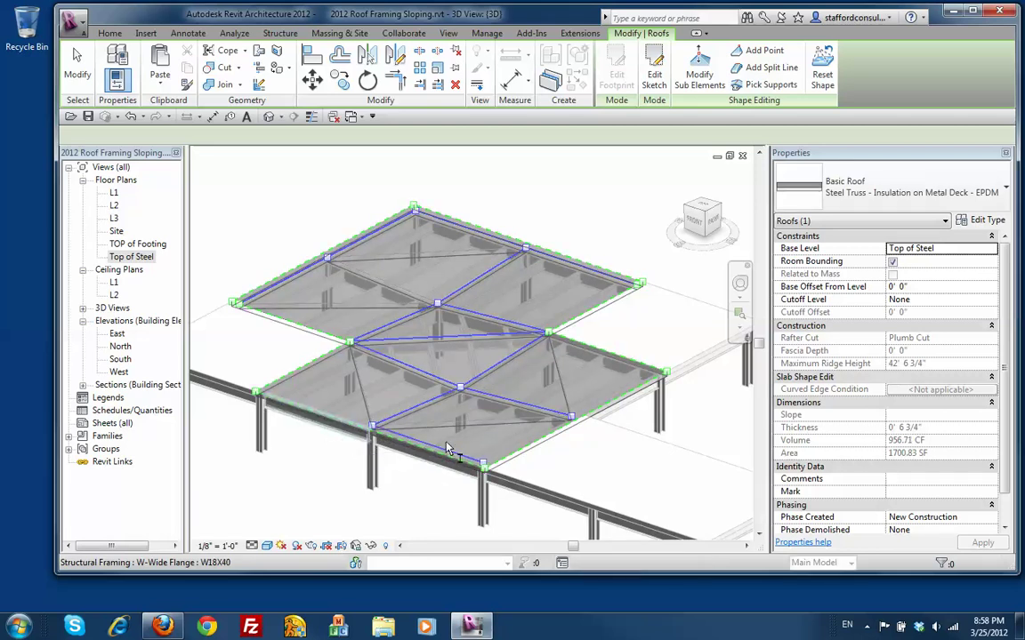
left_click(449, 449)
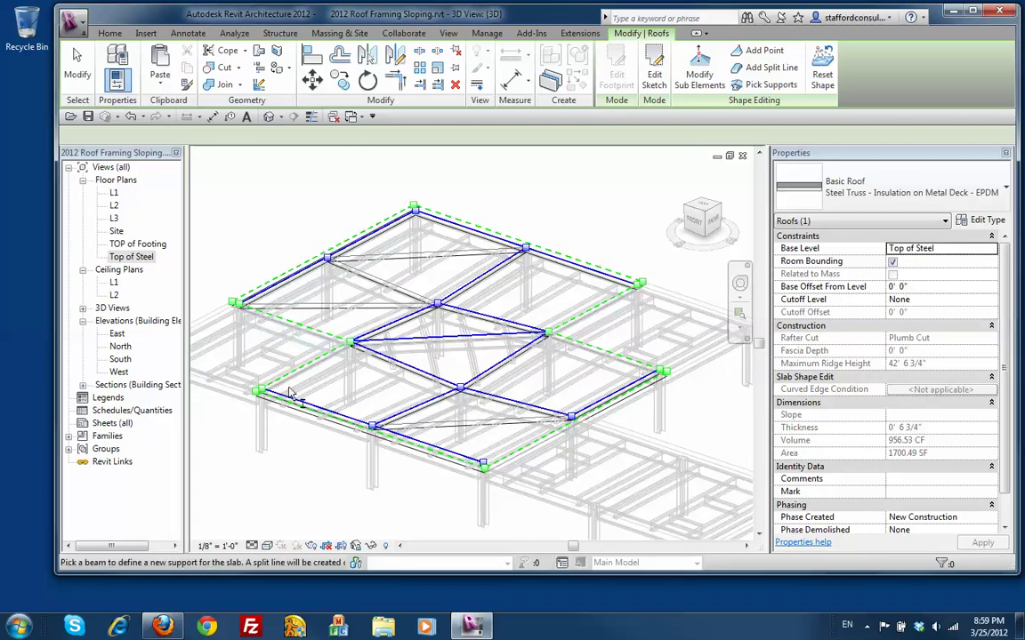
left_click(513, 465)
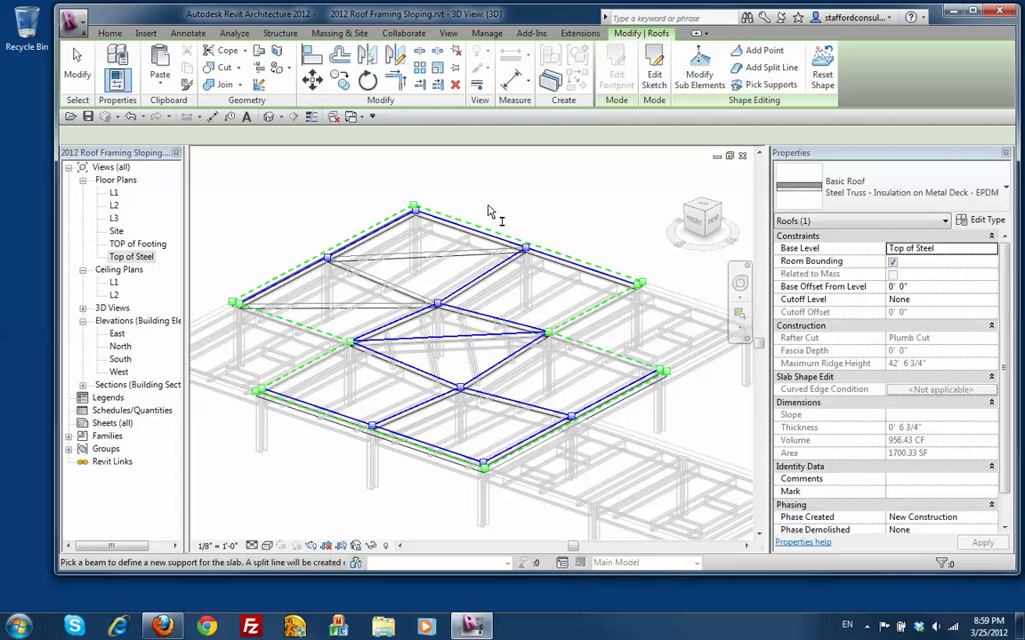
key("s")
key("d")
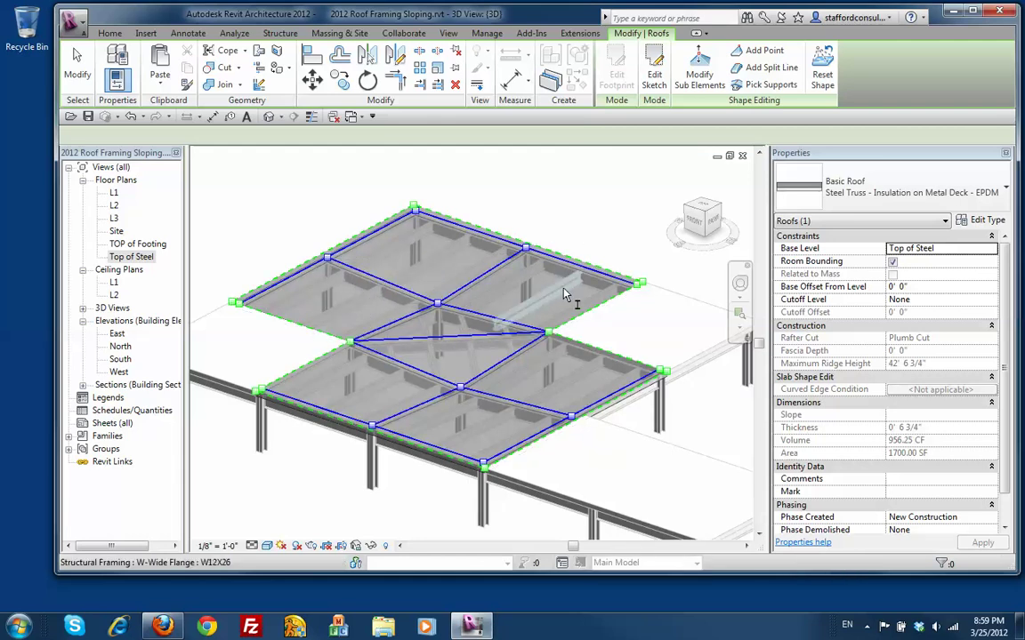
left_click(77, 62)
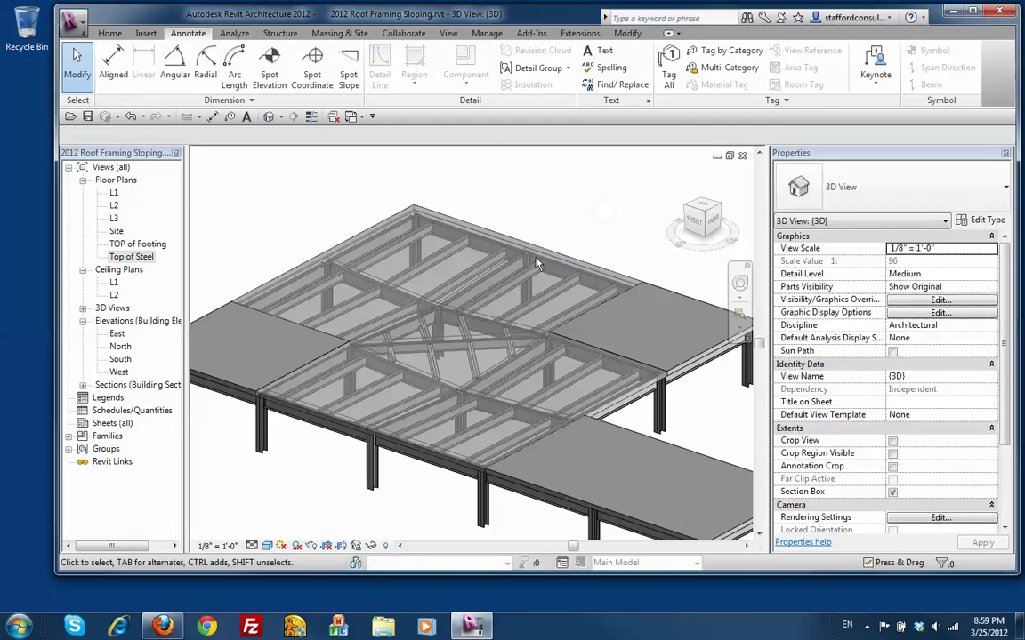
Turn off the transparent by-element override on the large roof in the 3D view.
left_click(557, 259)
right_click(558, 257)
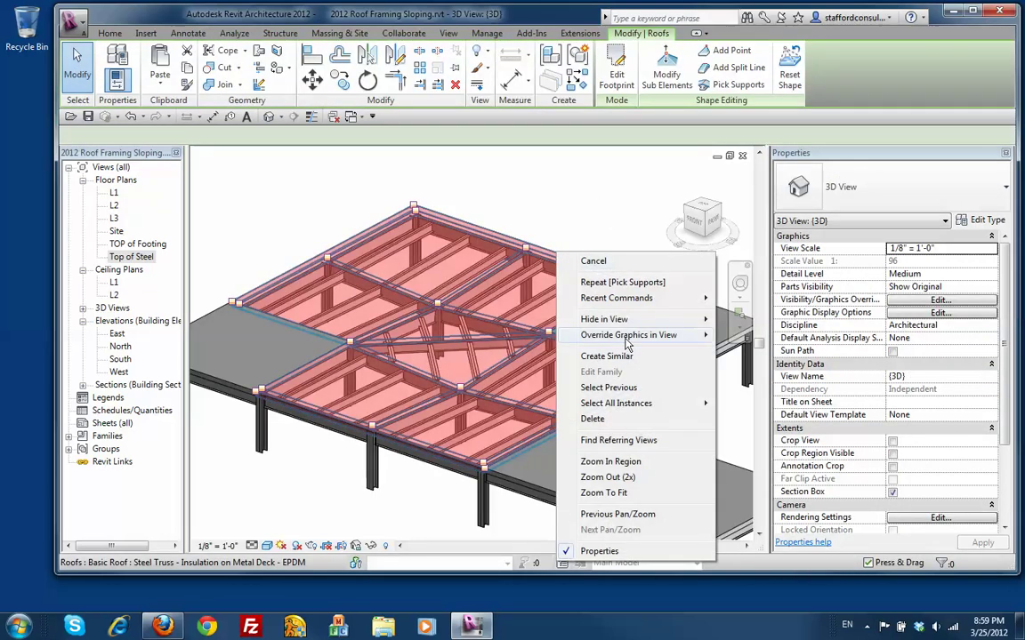
mouse_move(580, 336)
left_click(491, 335)
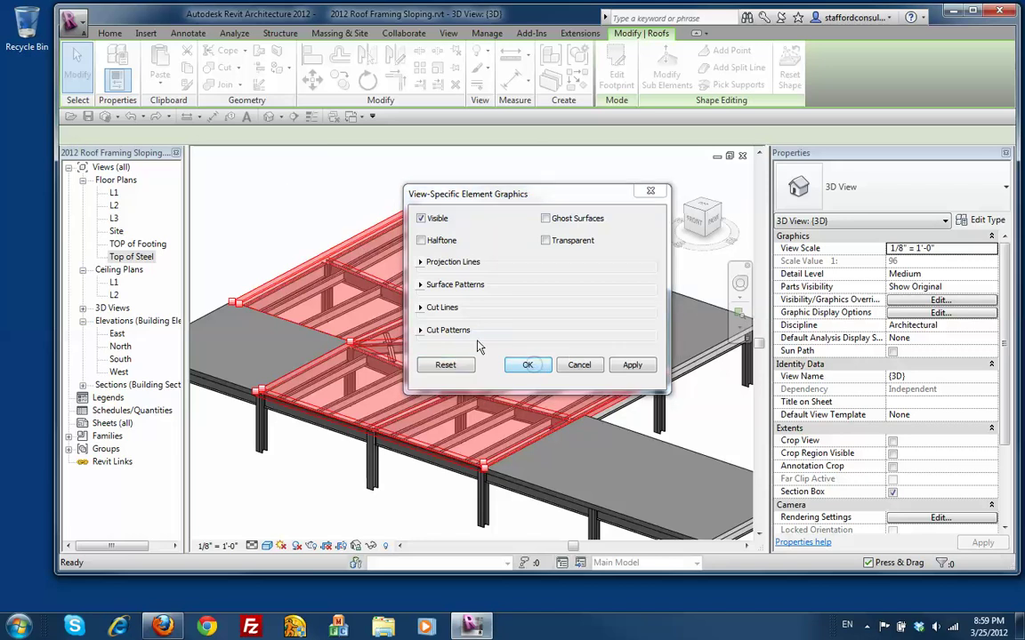
left_click(527, 365)
left_click(297, 218)
middle_click_drag(296, 214, 330, 210, "shift")
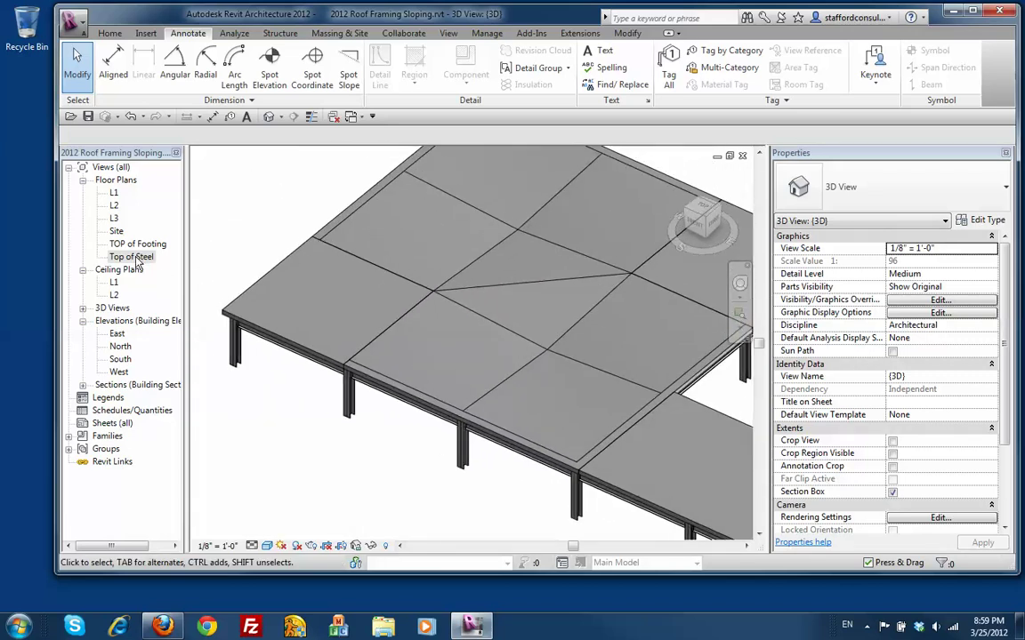
Open the Top of Steel floor plan and select the small roof over the corner bay between grids 1-2 and C-D.
double_click(135, 258)
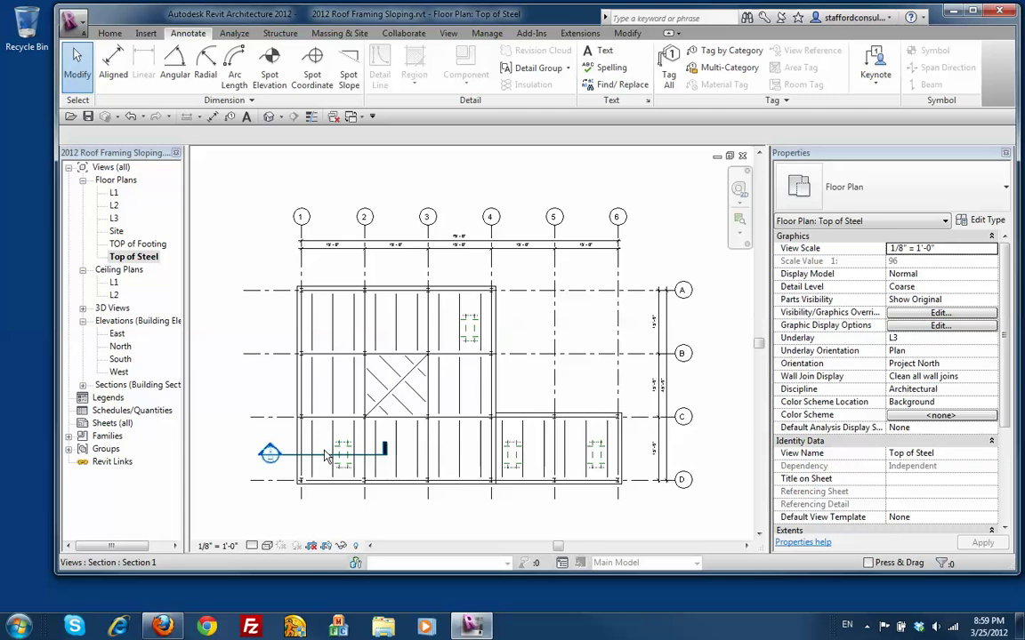
key("z")
key("r")
left_click_drag(280, 403, 363, 481)
left_click_drag(413, 508, 413, 508)
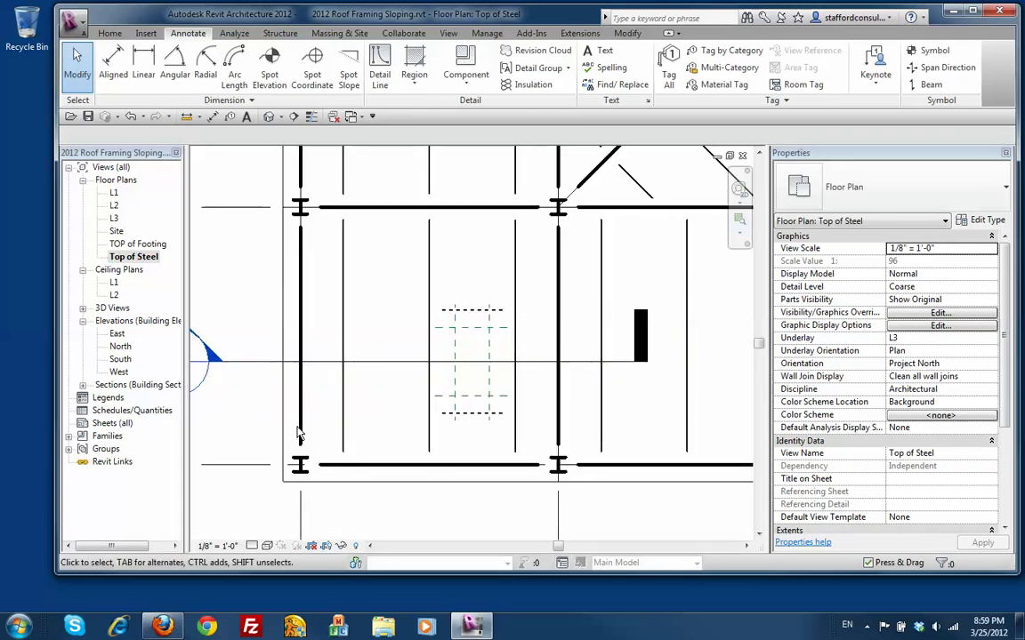
left_click(283, 423)
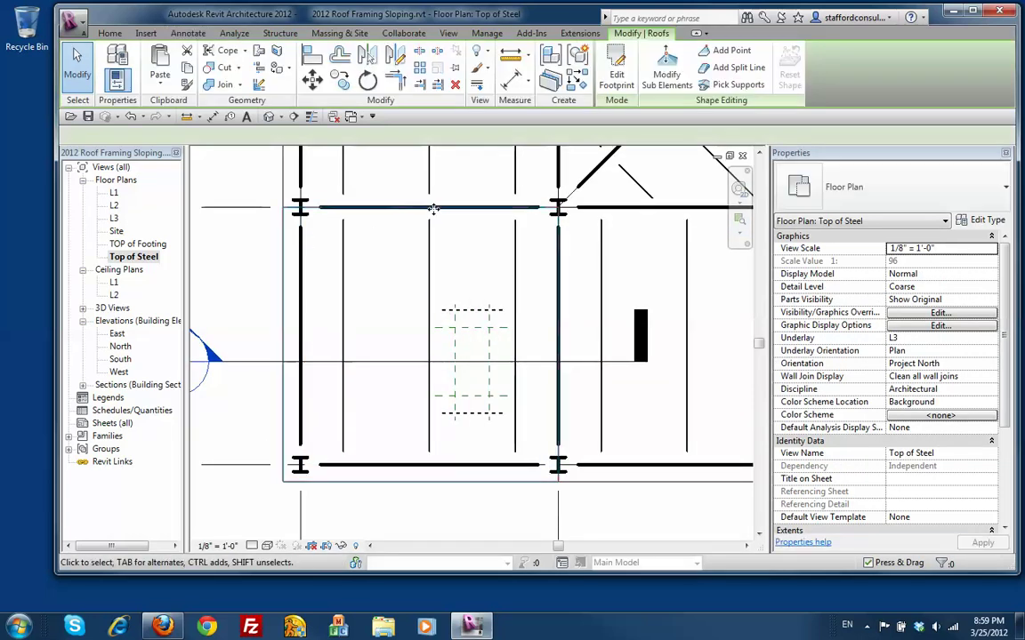
Add split lines forming a closed rectangle 2'-0" wide on the corner roof, through the intersections of the inner reference planes.
left_click(731, 68)
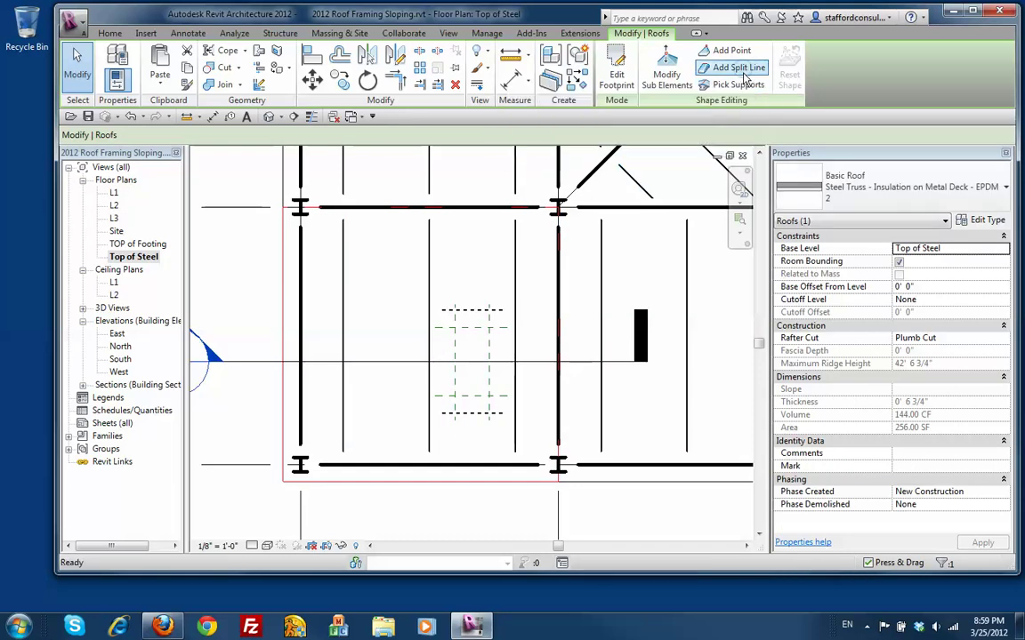
left_click(454, 327)
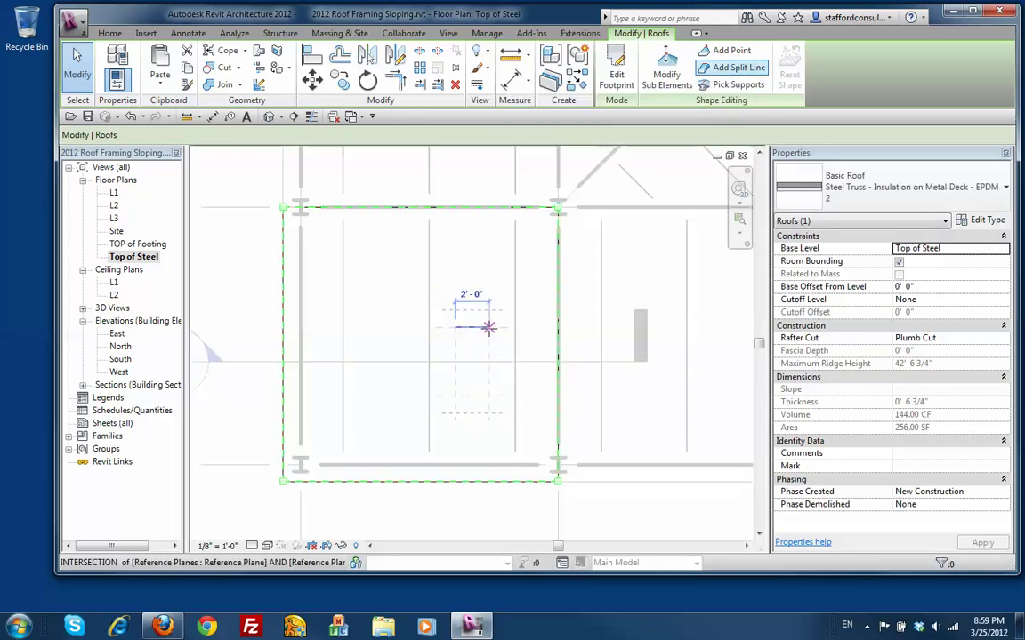
left_click(489, 327)
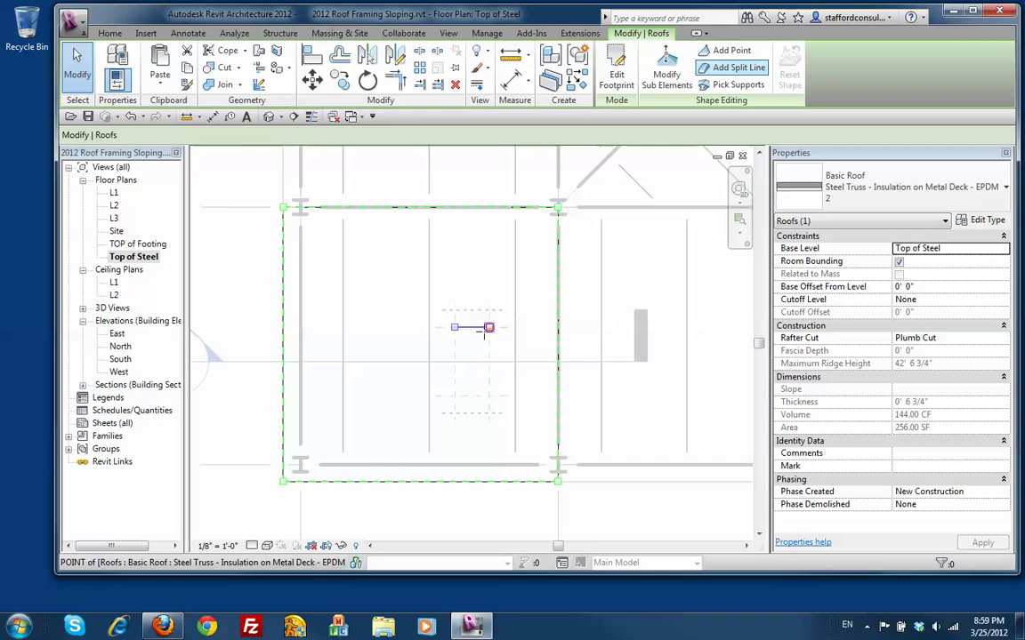
left_click(488, 396)
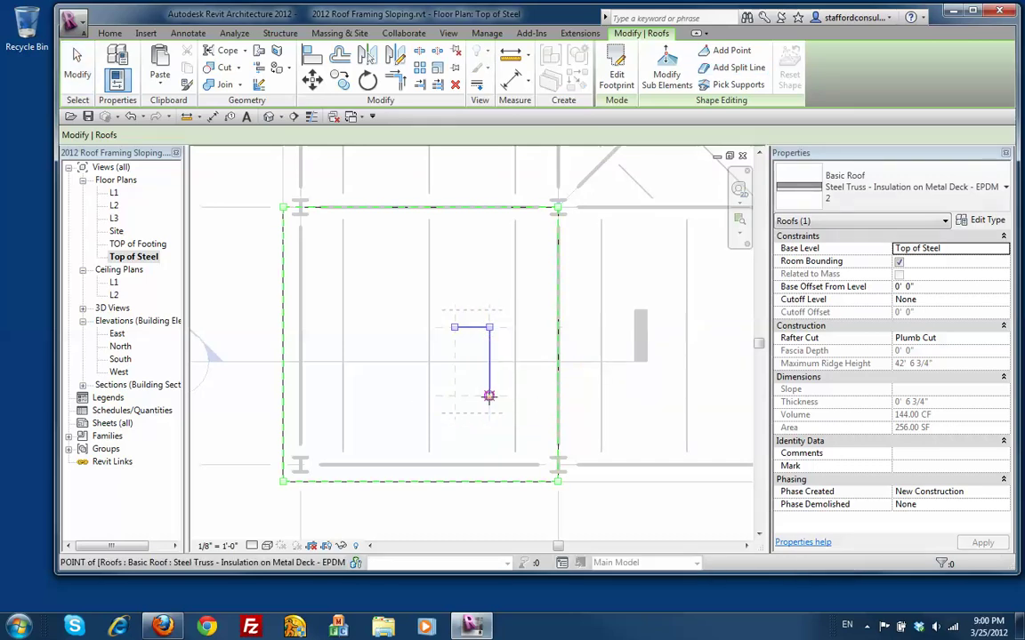
left_click(455, 396)
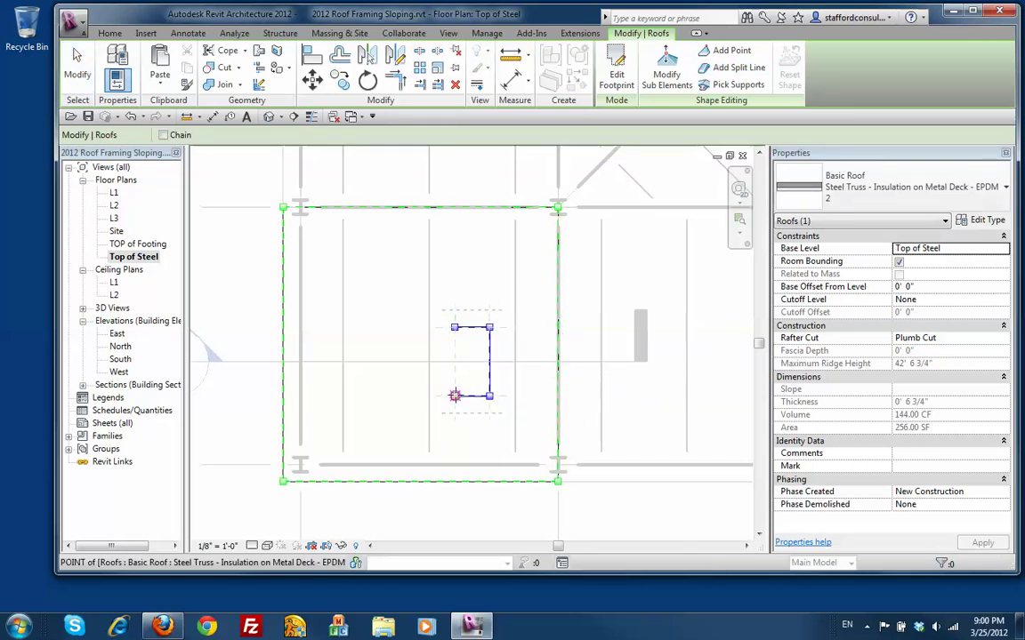
left_click(456, 329)
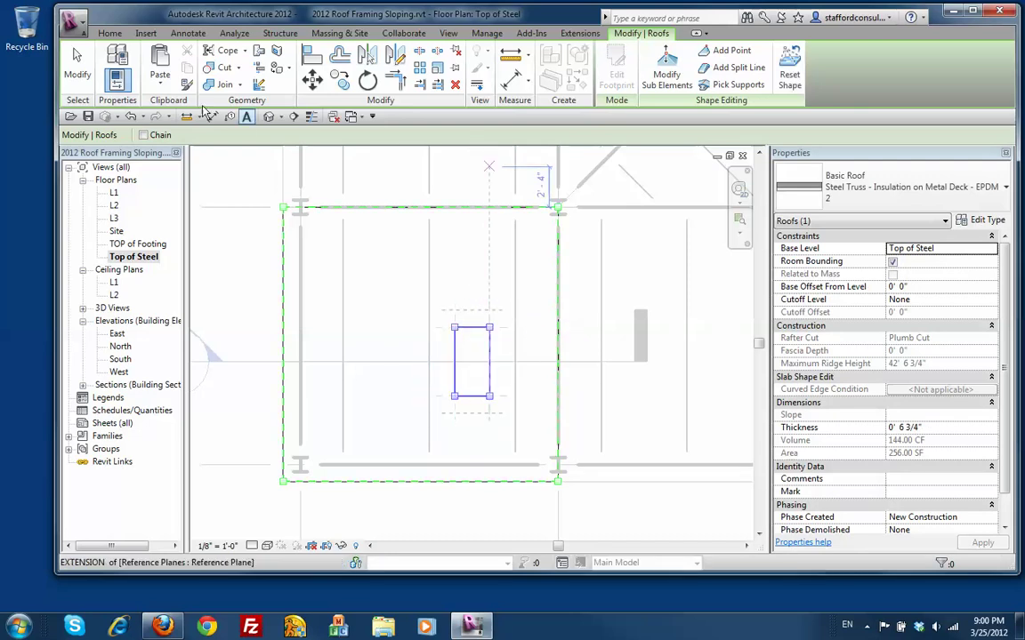
Select the four split lines of the rectangle on the corner roof and set their elevation to -2".
left_click(673, 78)
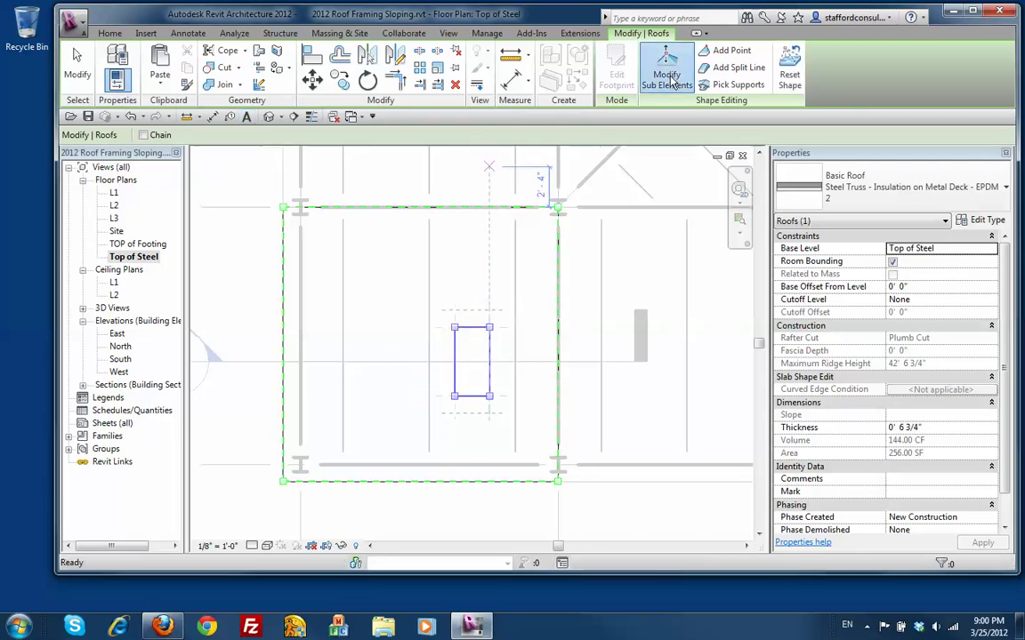
left_click(456, 355)
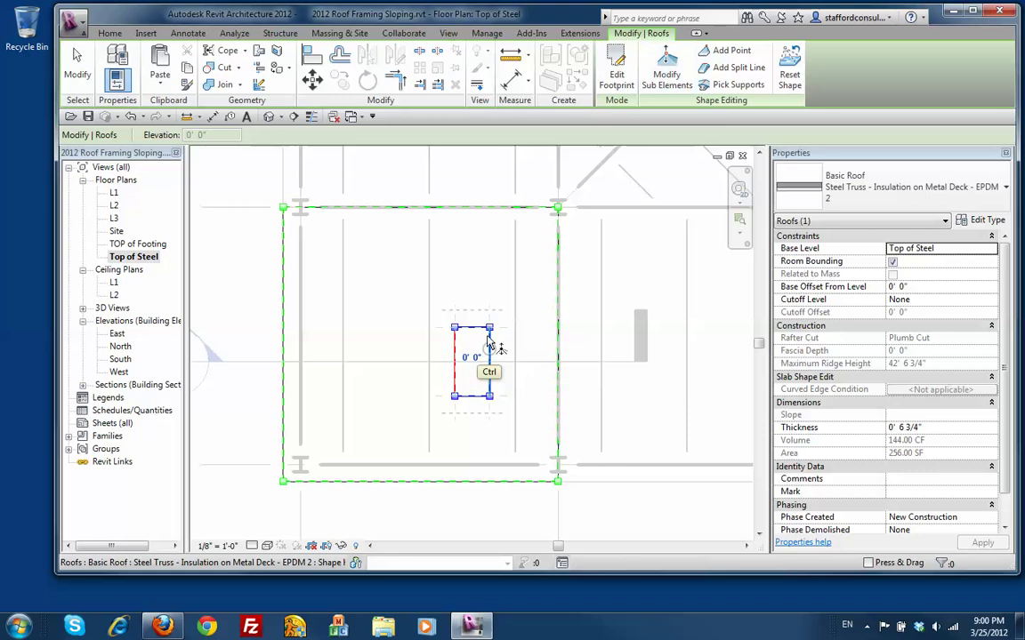
left_click(490, 361, "ctrl")
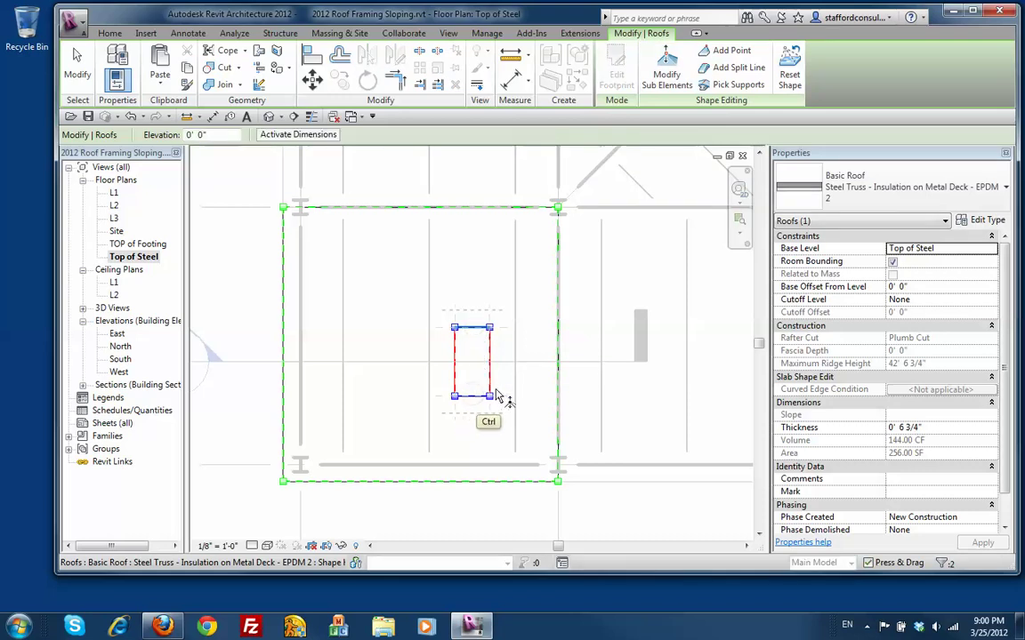
left_click(472, 327, "ctrl")
left_click(474, 396, "ctrl")
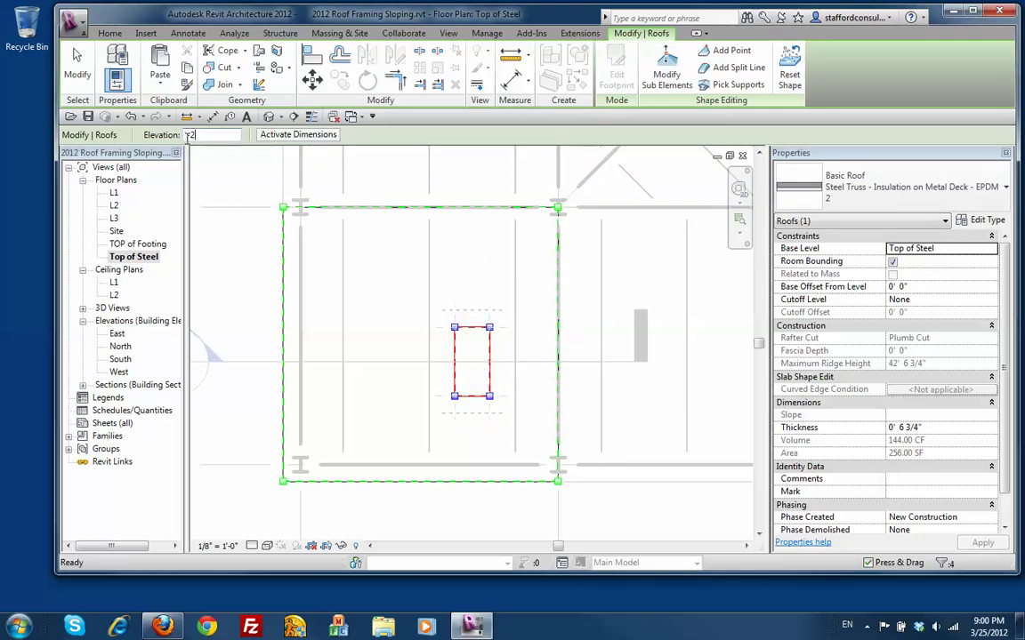
type("-2\"")
key("Return")
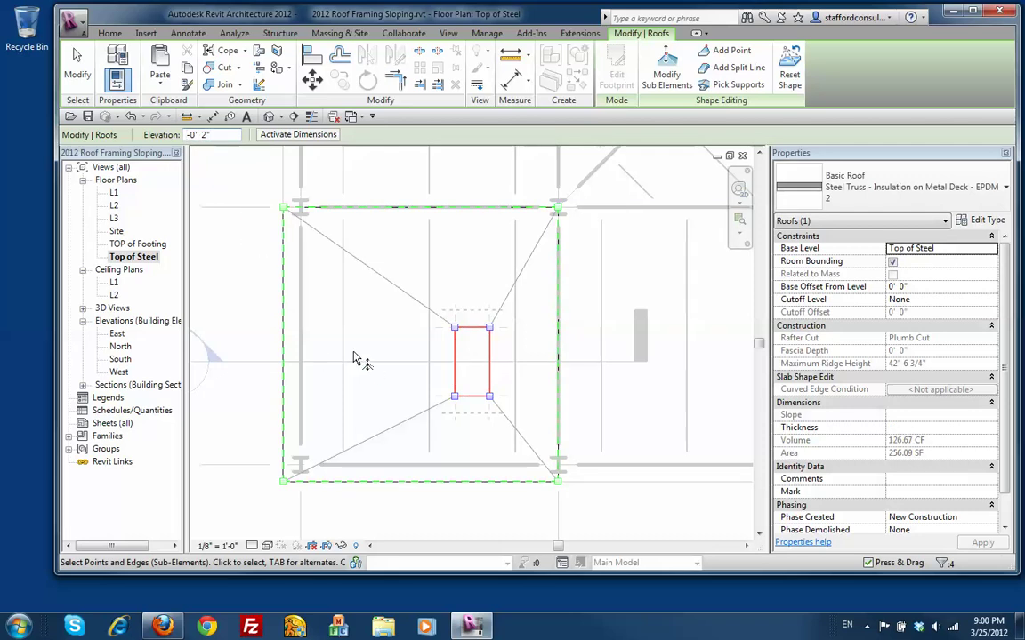
left_click(240, 233)
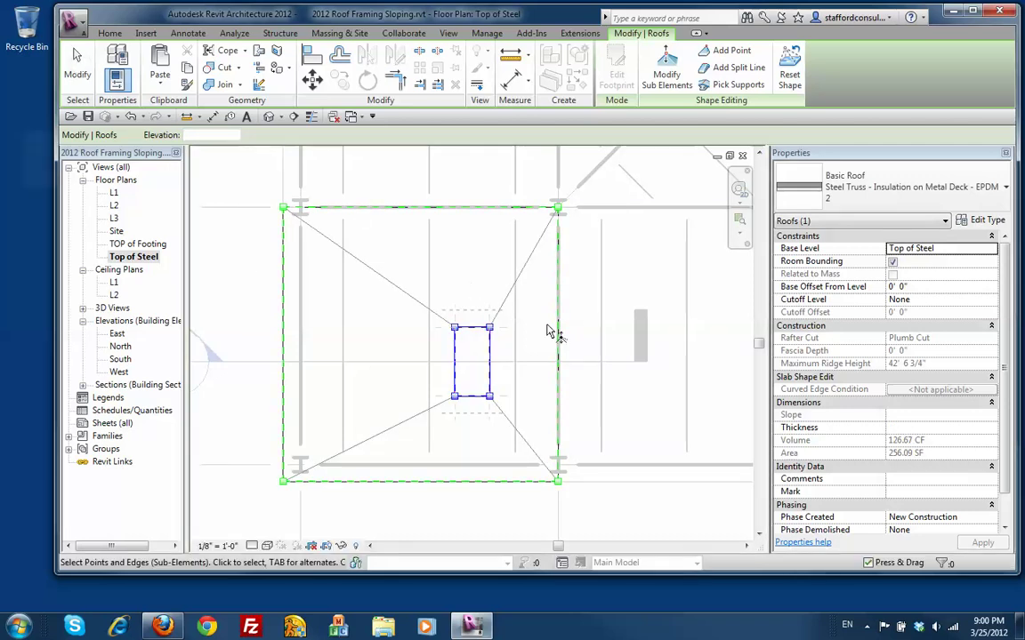
Inspect the corner roof's slopes and the adjoining roofs in the 3D view.
left_click(268, 120)
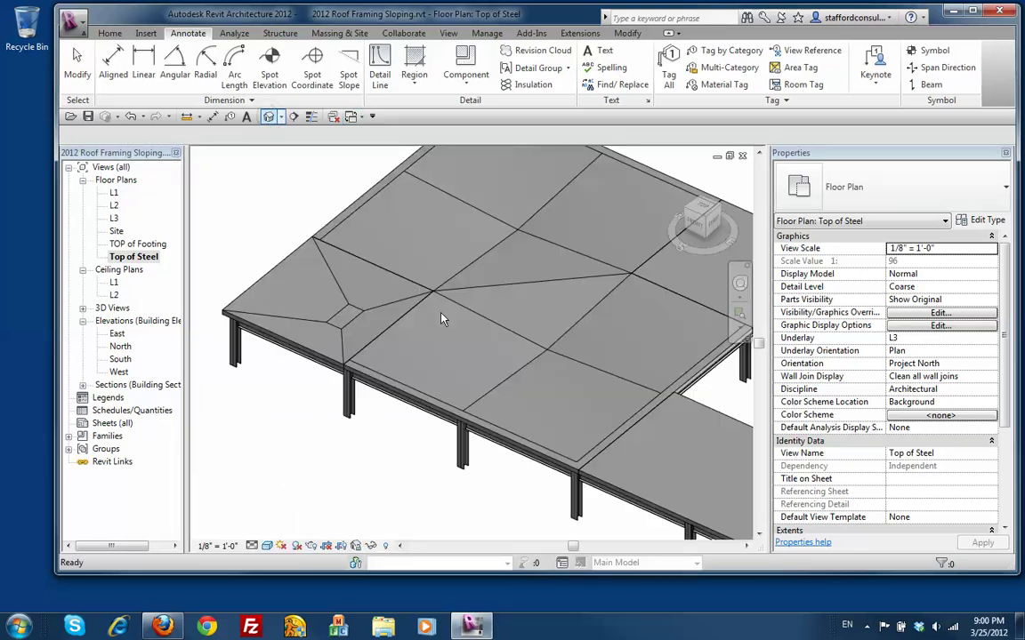
middle_click_drag(396, 377, 426, 334, "shift")
middle_click(439, 361, "shift")
middle_click_drag(425, 333, 236, 289)
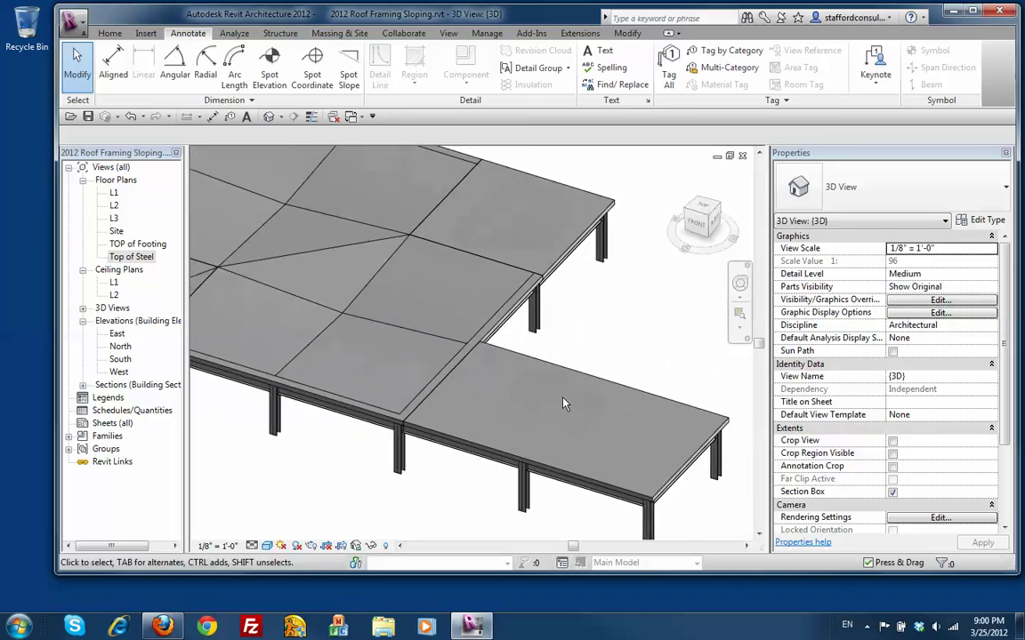
Open the Top of Steel floor plan and select the small roof over the bay between grids 3-4 and A-B.
double_click(131, 257)
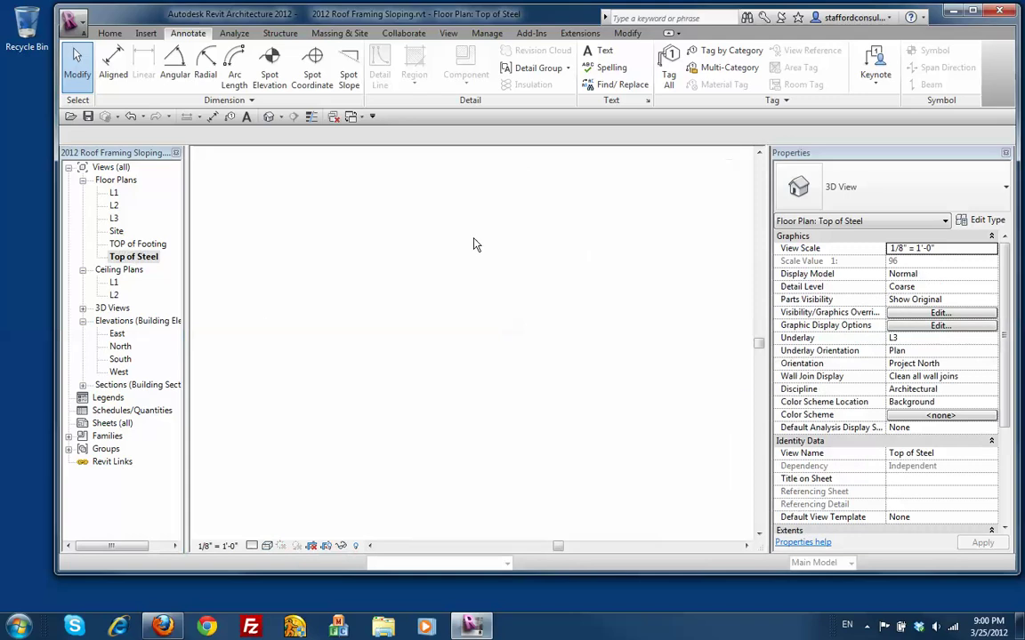
key("a")
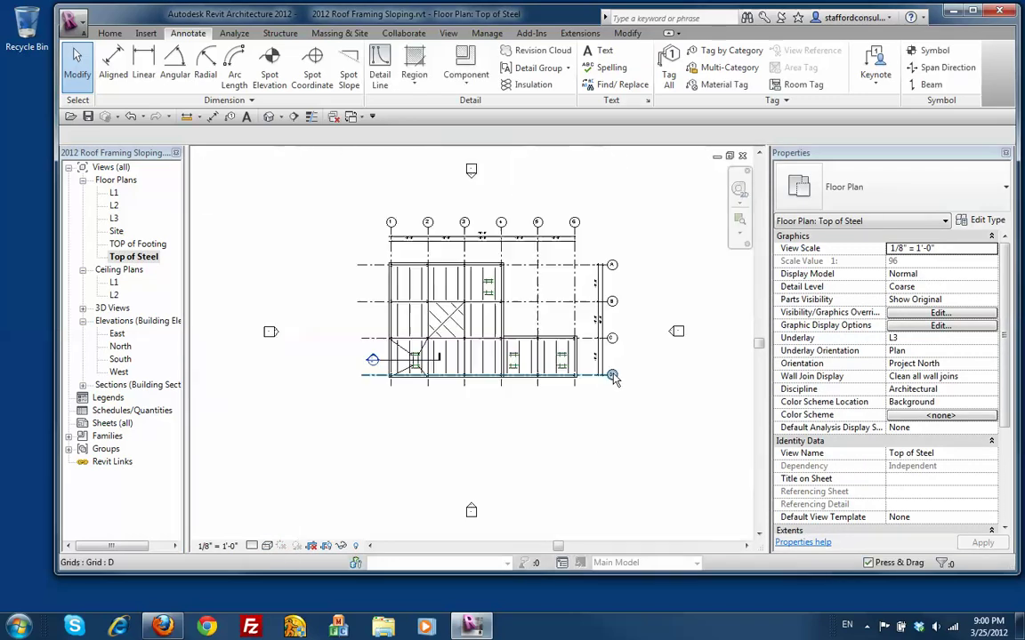
key("z")
key("r")
left_click_drag(458, 259, 503, 300)
left_click(533, 225)
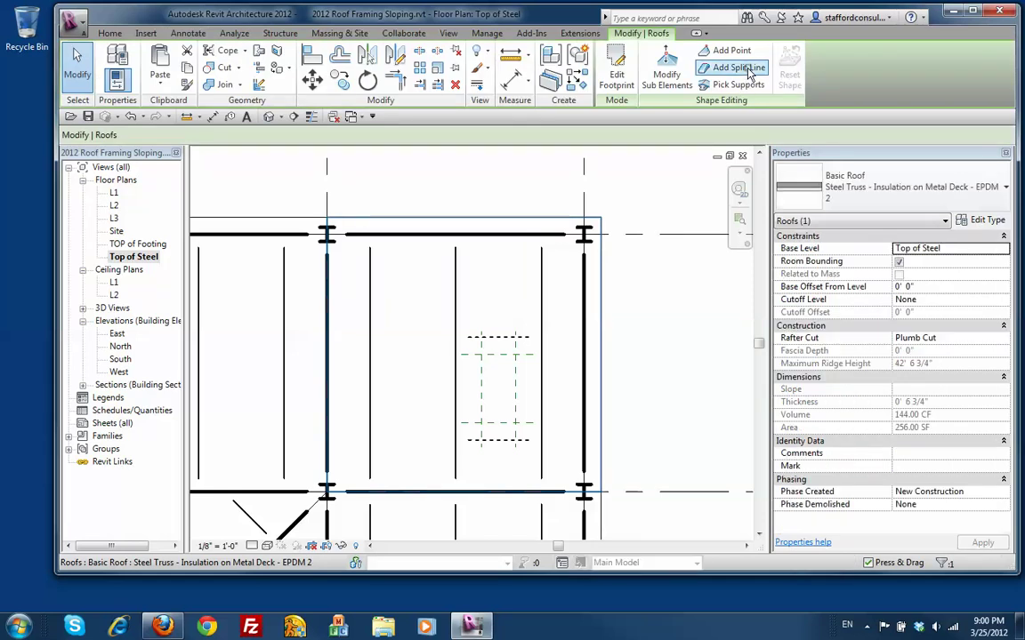
Add split lines forming a closed rectangle about 2'-0" by 4'-0" on this roof, through the intersections of the inner reference planes.
left_click(748, 70)
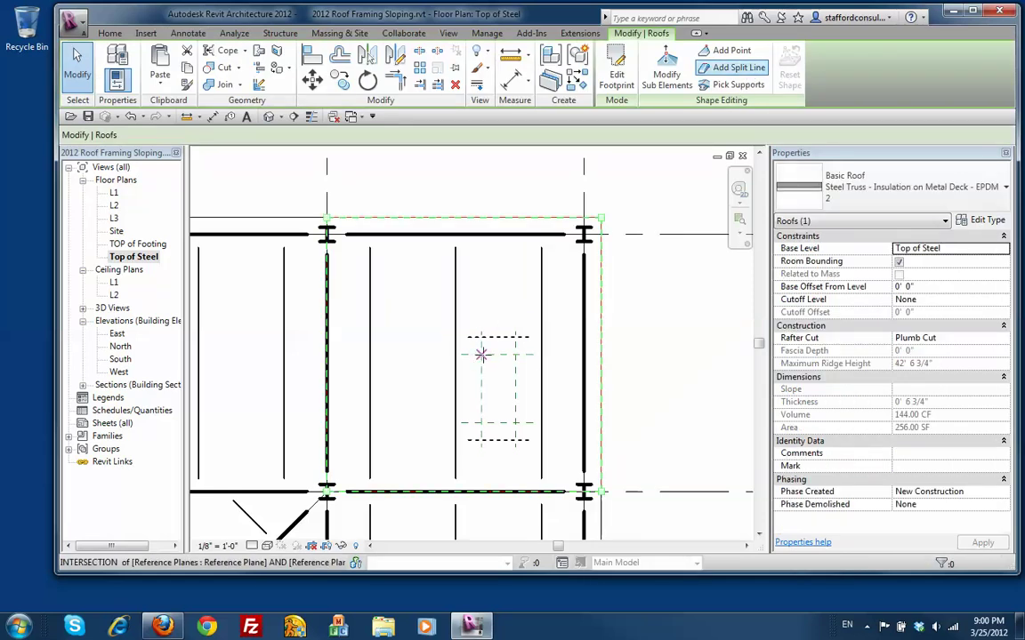
left_click(481, 355)
left_click(516, 355)
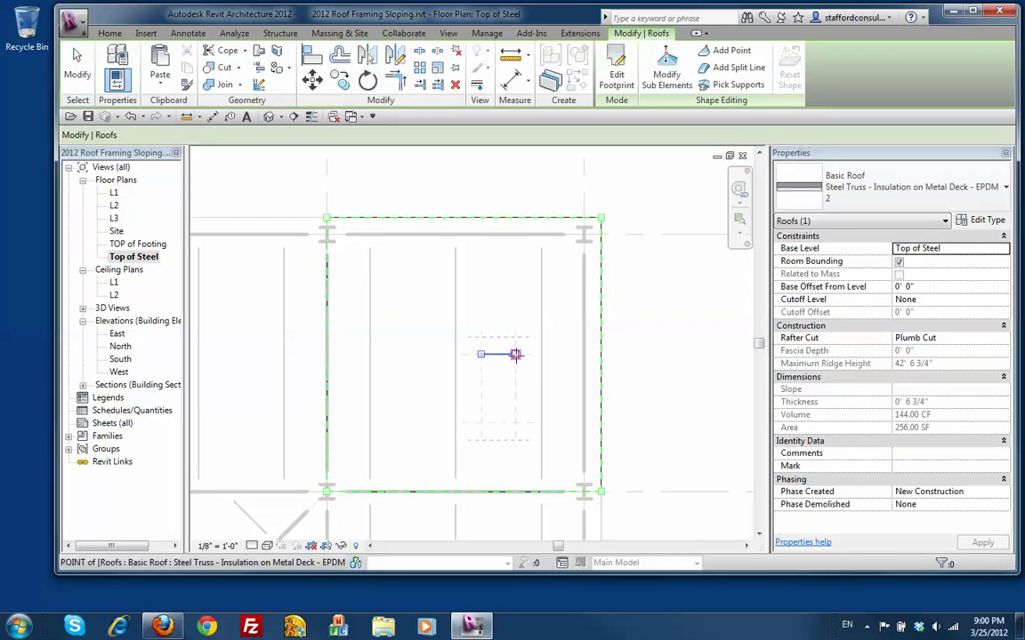
left_click(516, 424)
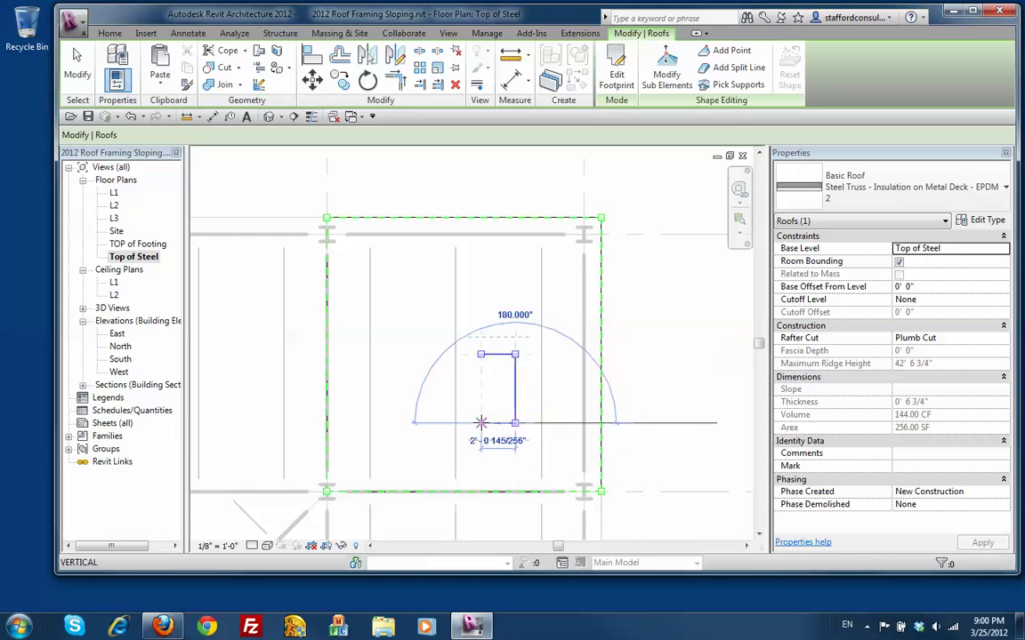
left_click(481, 423)
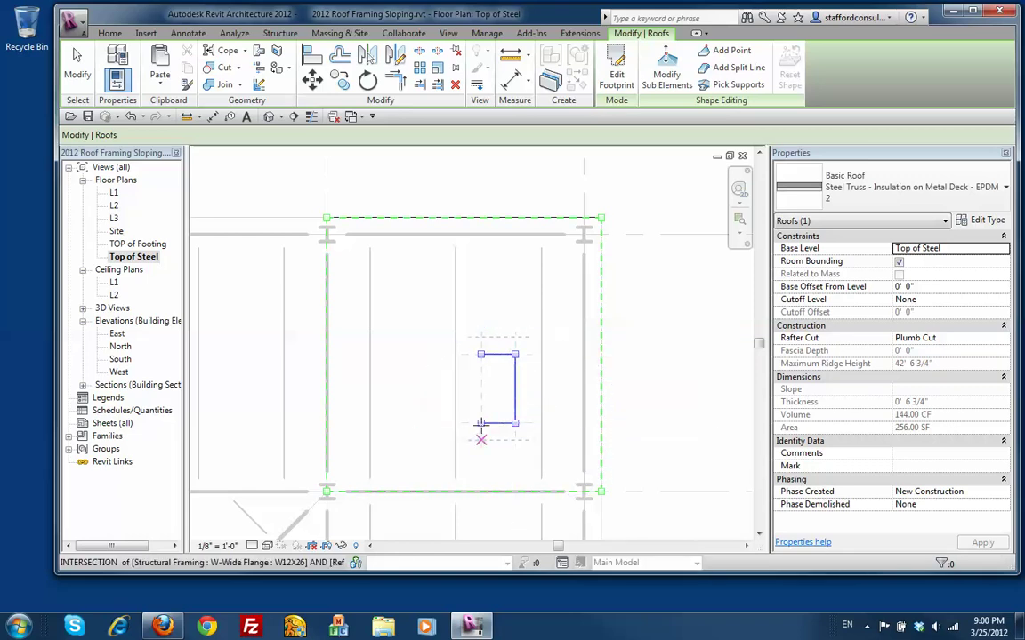
left_click(481, 355)
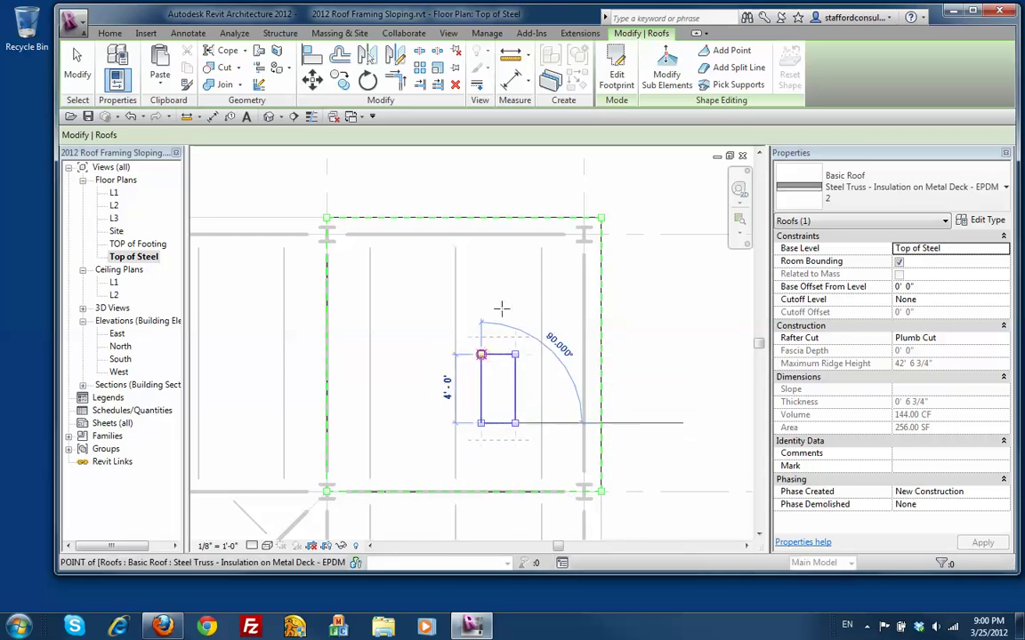
left_click(77, 63)
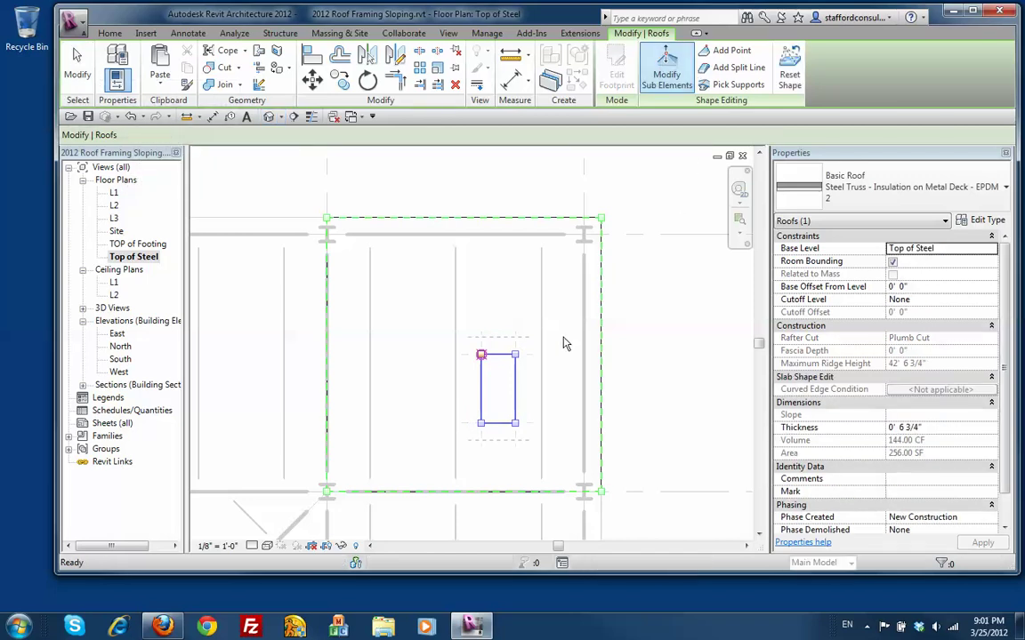
Set the elevation of the rectangle's four split lines on the roof between grids 3-4 to -2" and finish the shape editing.
left_click(515, 380, "ctrl")
left_click(481, 392, "ctrl")
left_click(500, 428, "ctrl")
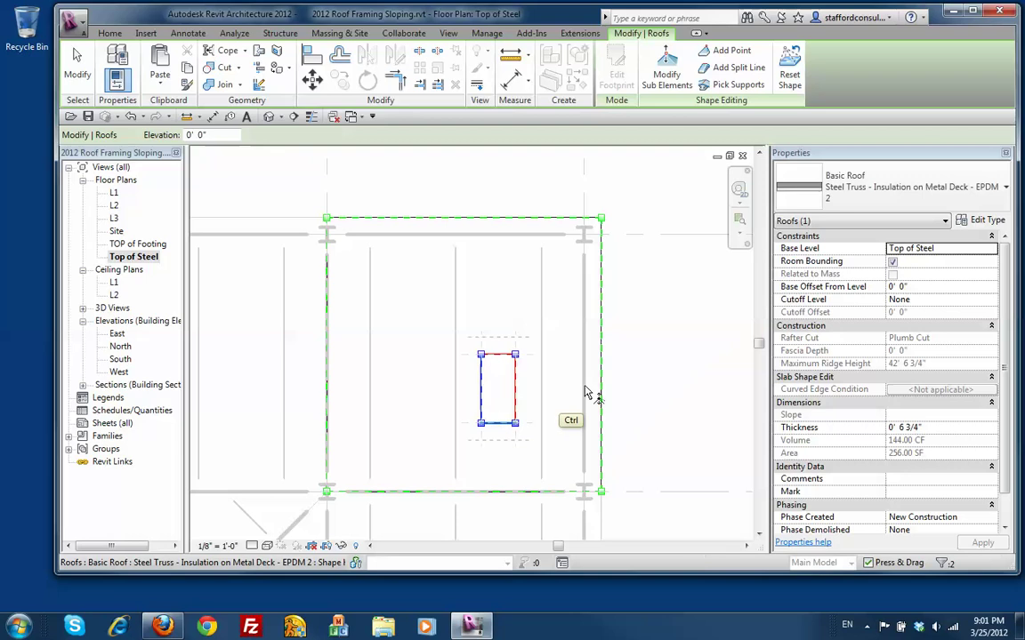
left_click_drag(219, 135, 181, 135)
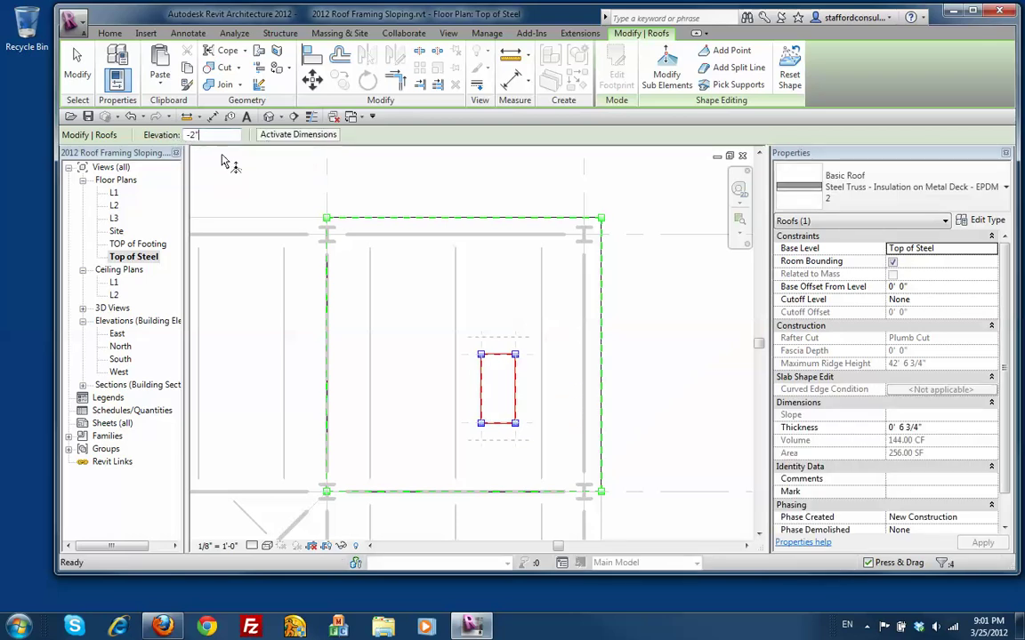
key("Return")
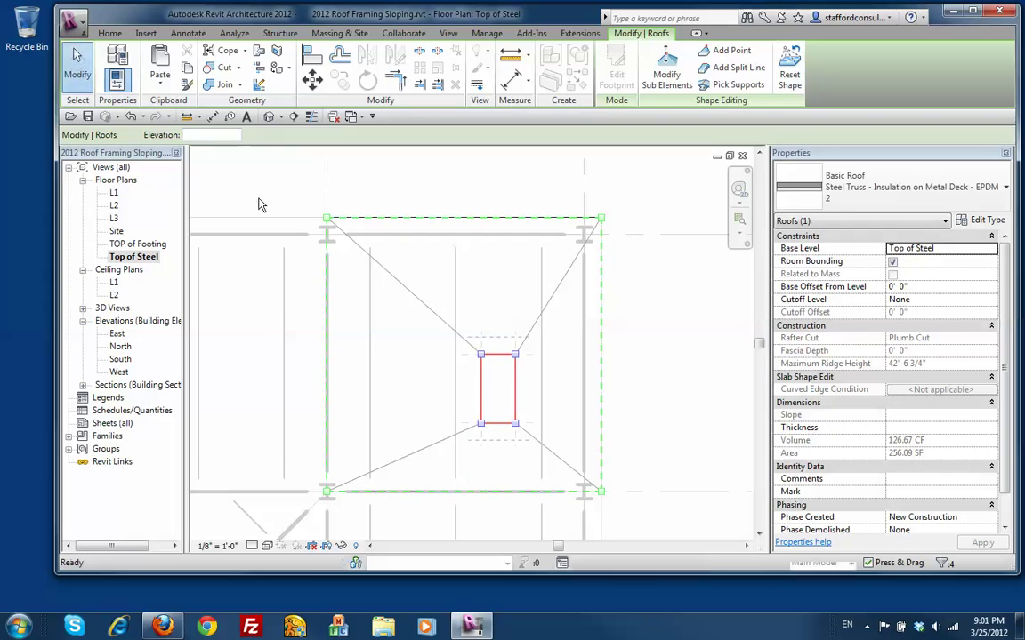
key("Escape")
key("Escape")
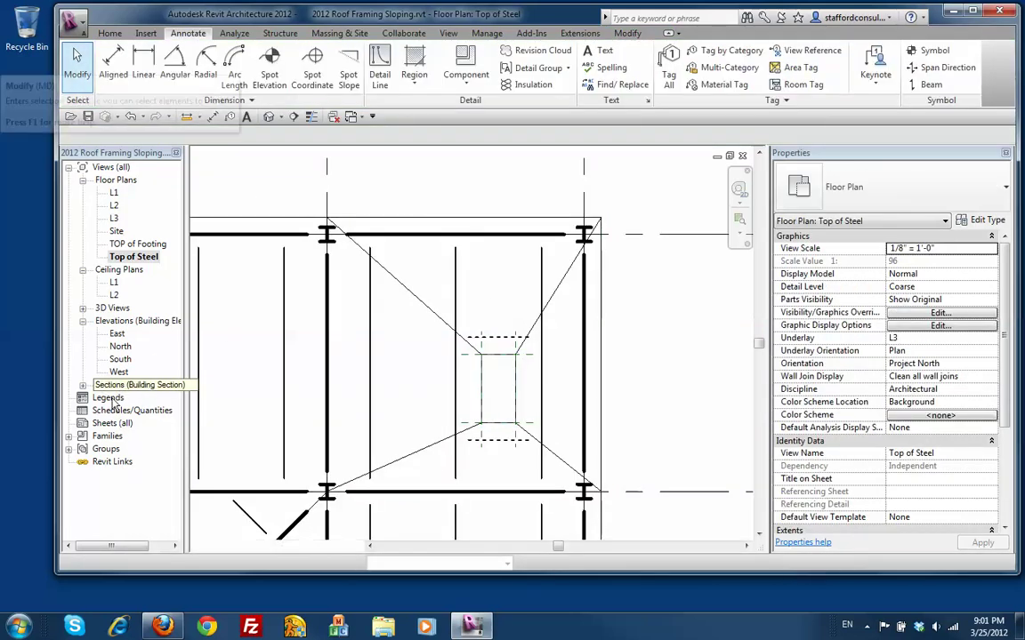
Open Section 1 and examine the corner roof's profile between grids 1 and 2.
double_click(117, 385)
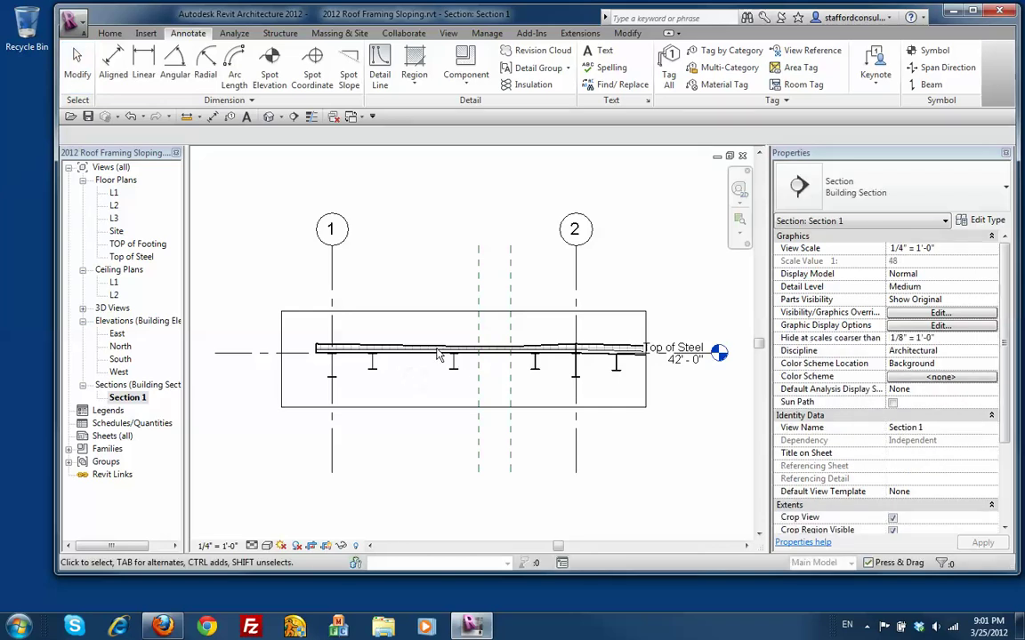
key("z")
key("r")
left_click_drag(301, 323, 626, 403)
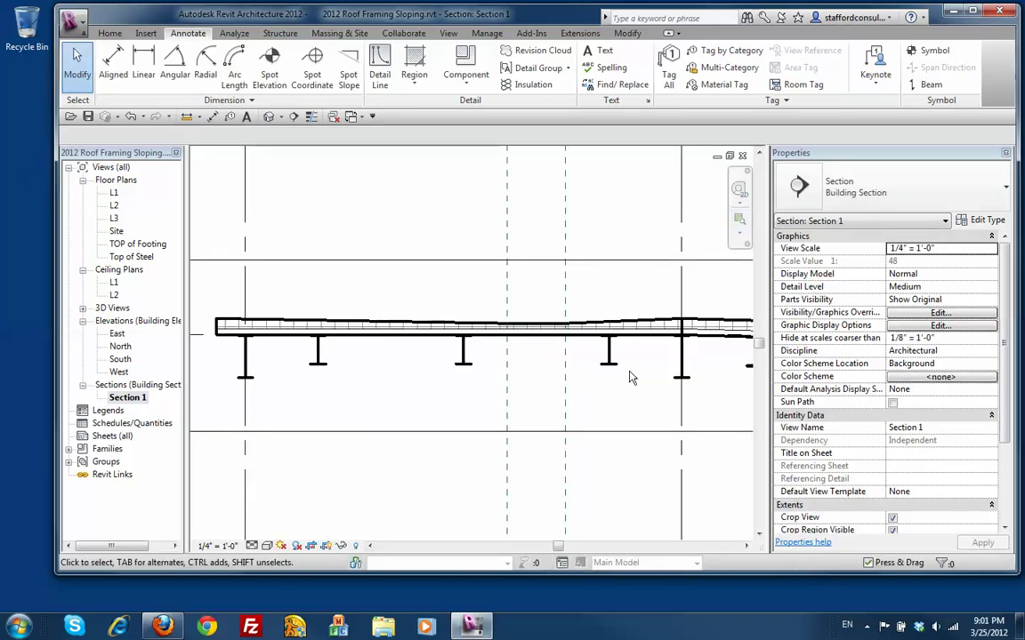
left_click(683, 314)
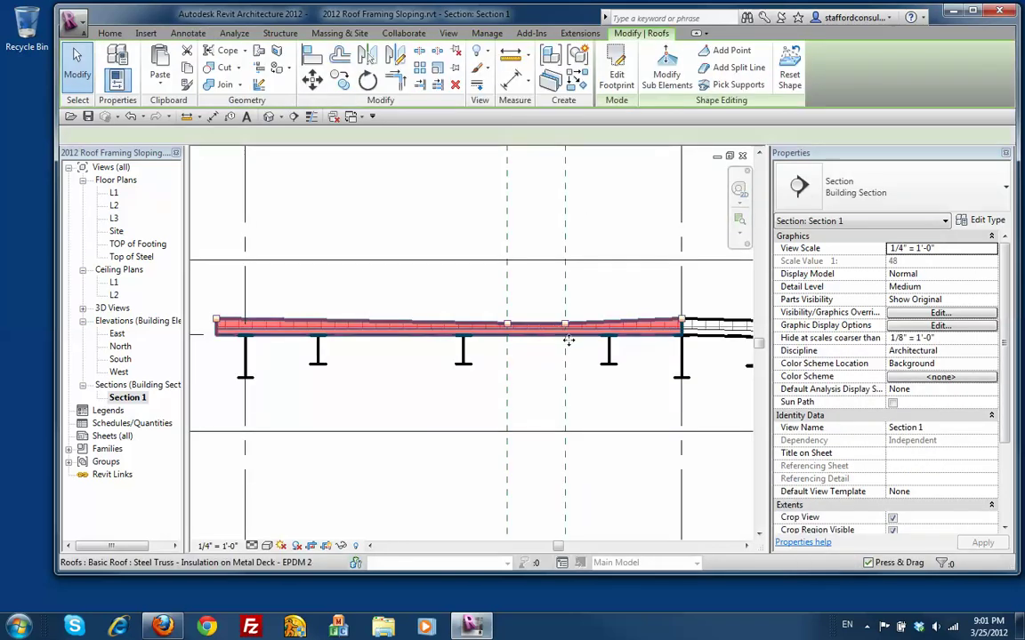
left_click(702, 299)
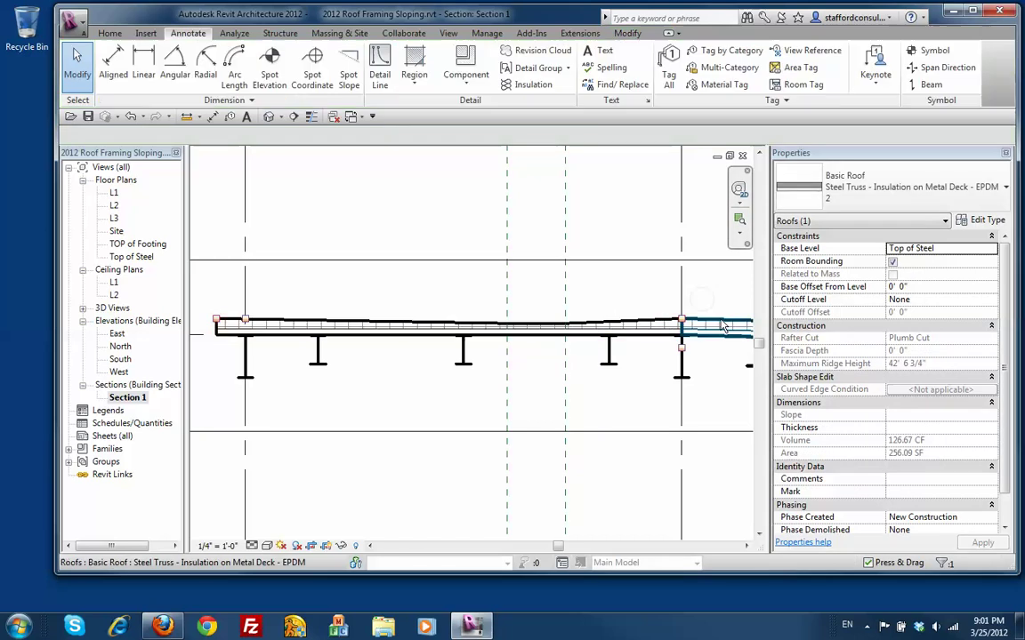
Examine the large roof's slope over its beams and where it meets the corner roof at grid 2.
left_click(722, 326)
key("z")
key("o")
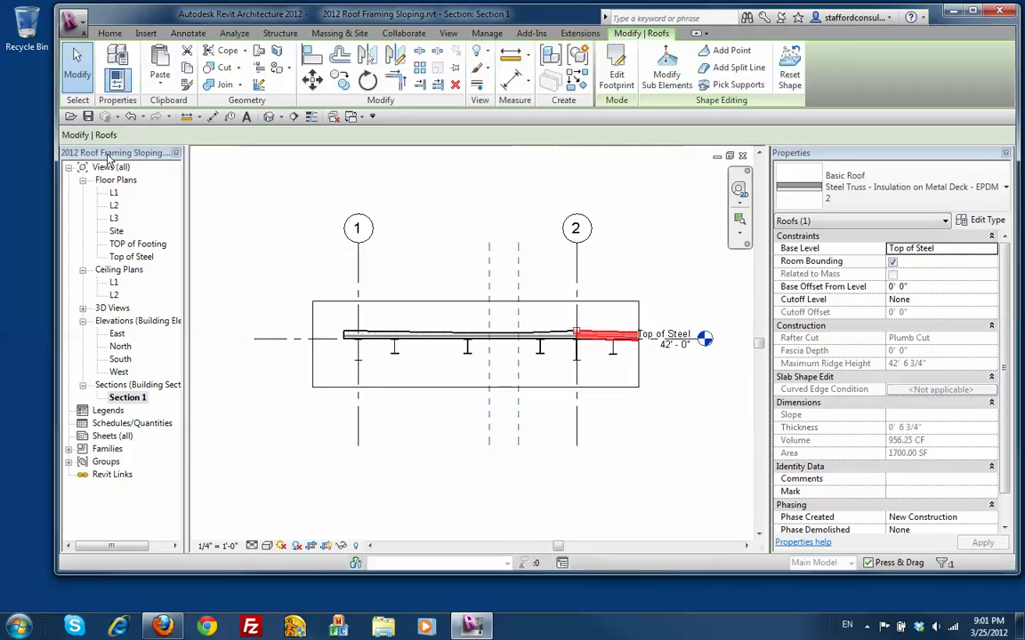
left_click_drag(563, 321, 671, 387)
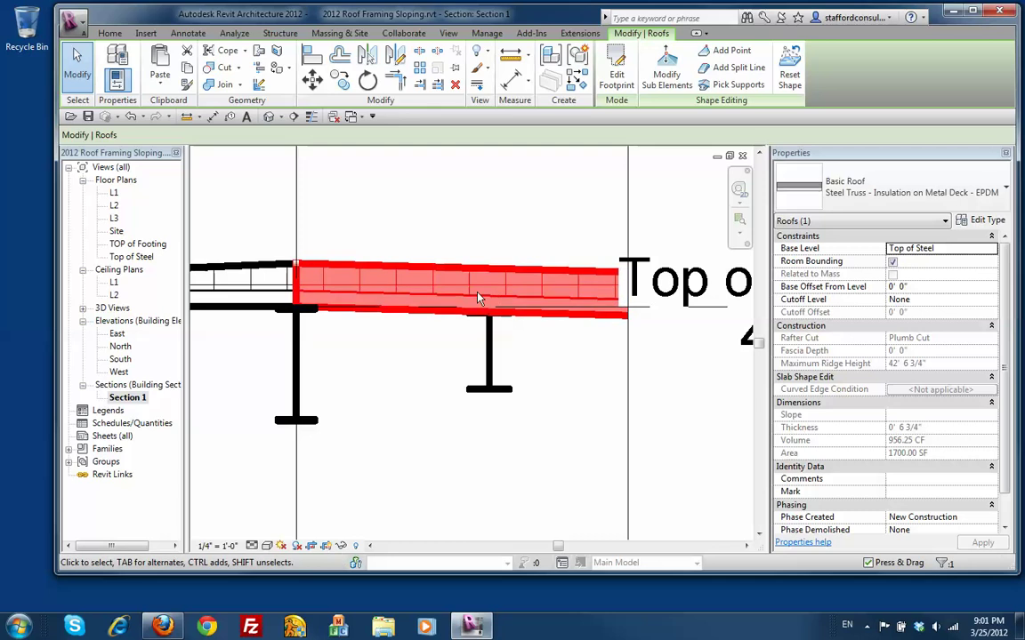
key("z")
key("f")
key("z")
key("r")
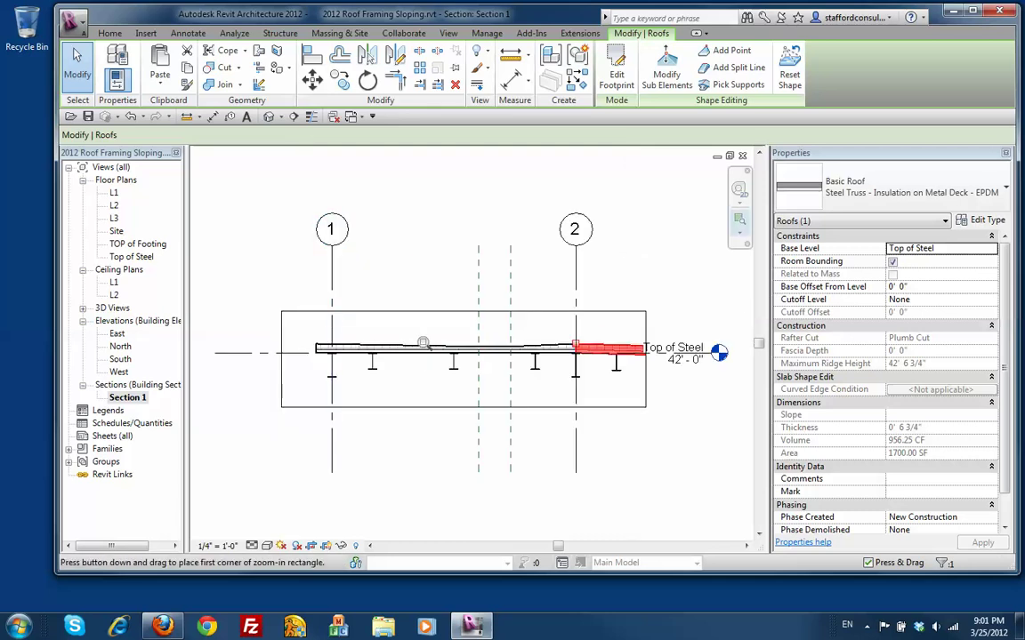
left_click_drag(436, 292, 601, 365)
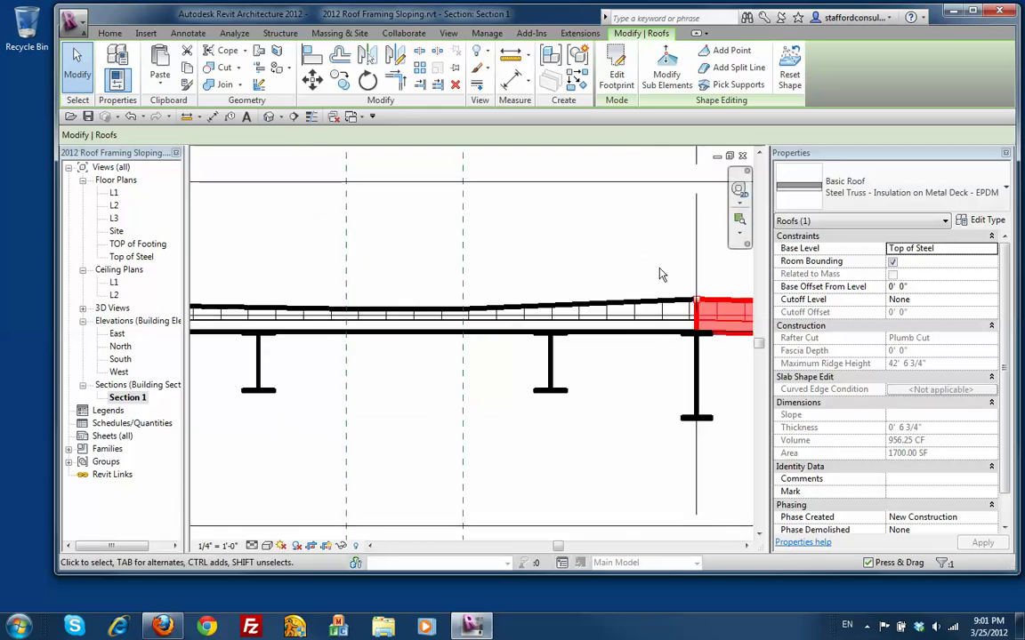
key("Escape")
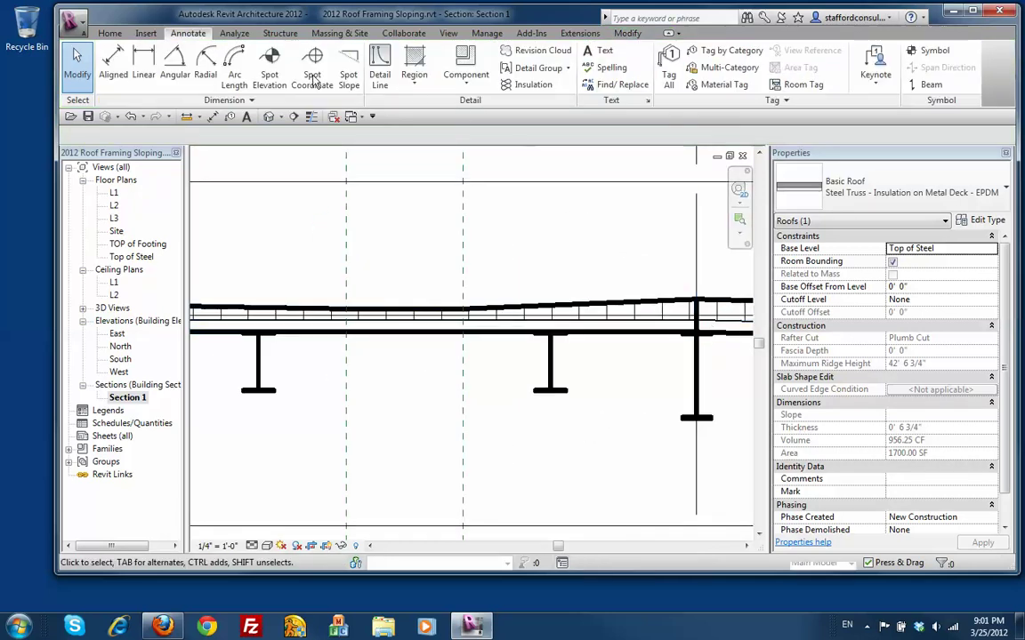
Join the geometry of the large roof and the corner roof at grid 2.
left_click(627, 33)
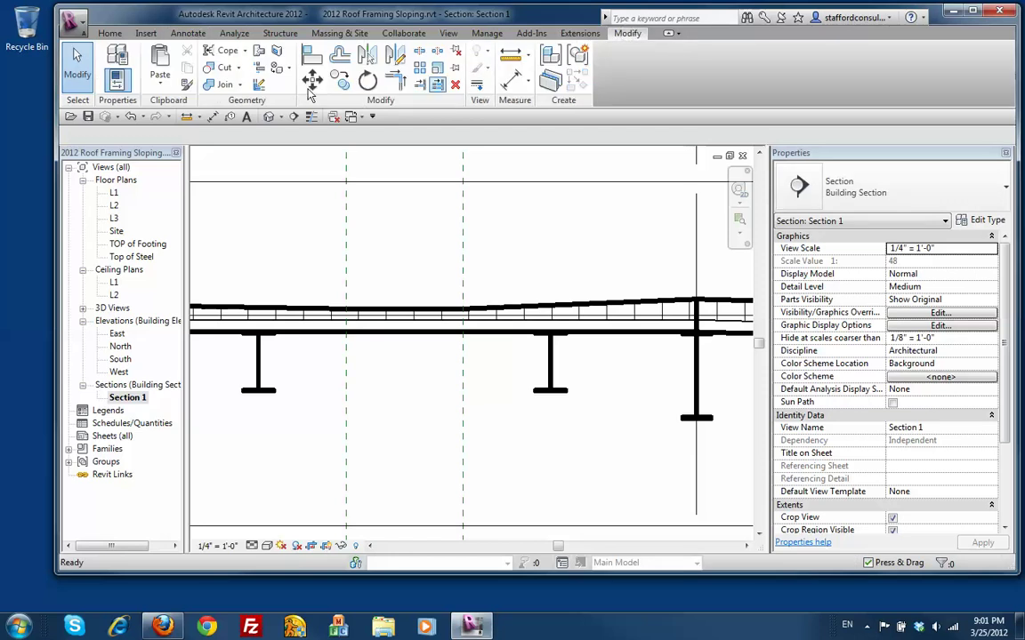
left_click(216, 86)
left_click(727, 315)
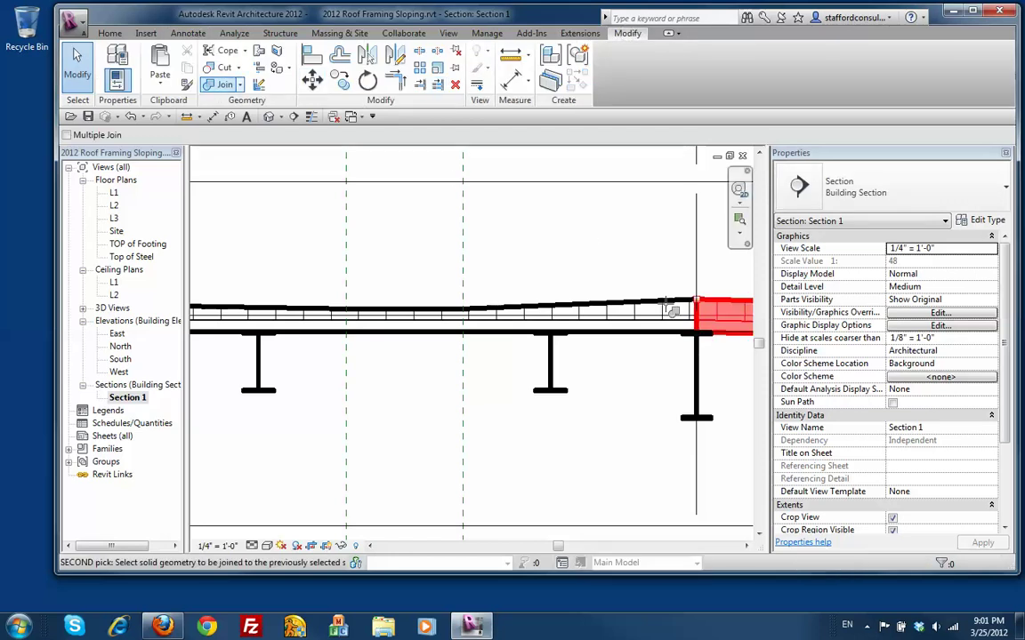
left_click(673, 313)
left_click(77, 66)
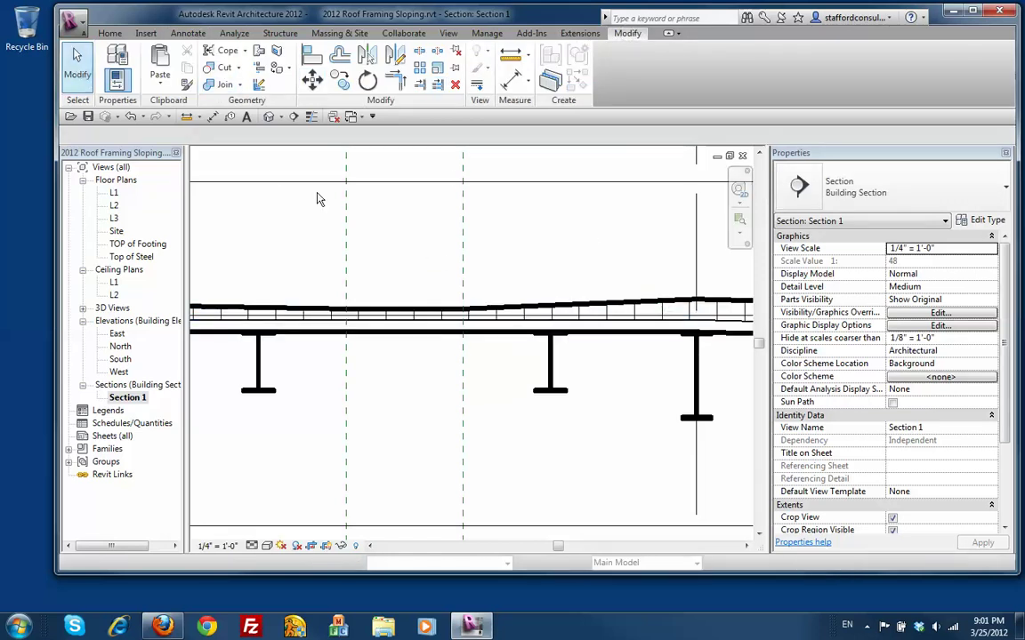
Inspect the layer structure of the corner roof's type, checking the Variable option on its insulation layer.
left_click(673, 308)
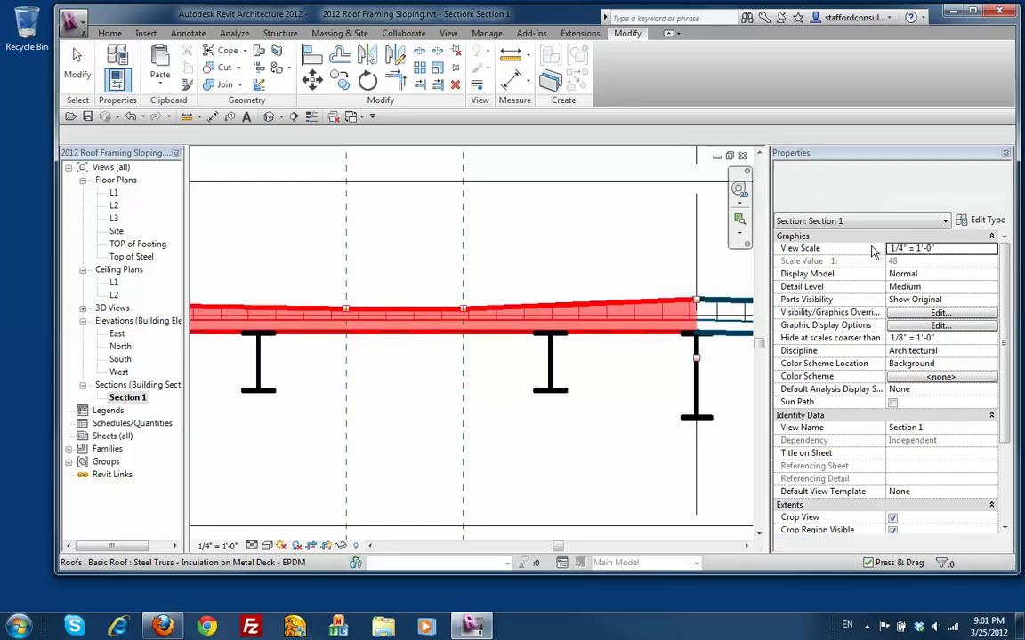
left_click(983, 220)
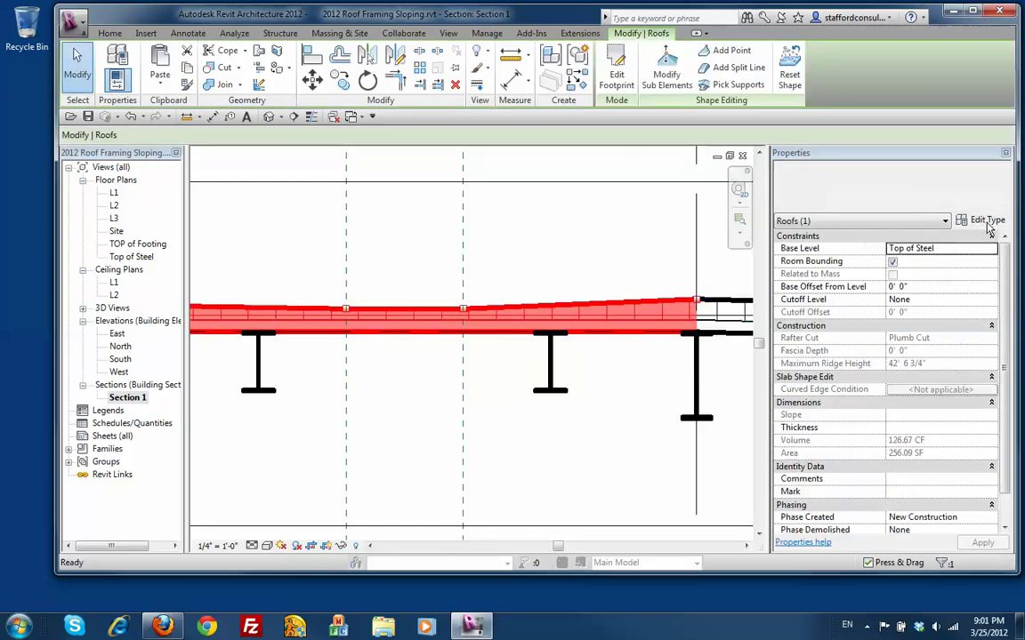
left_click(530, 199)
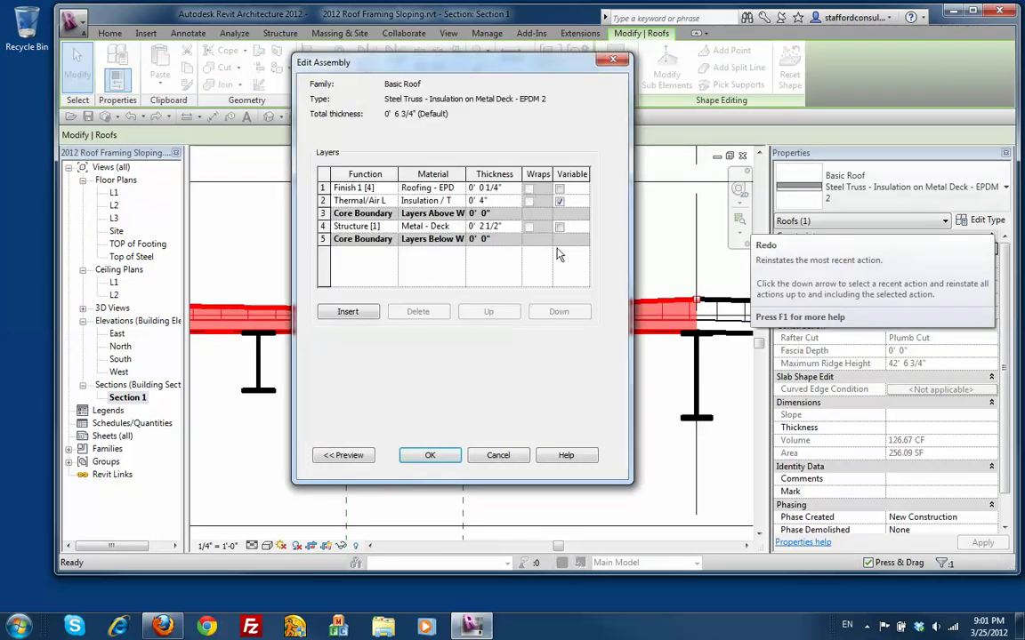
left_click(559, 202)
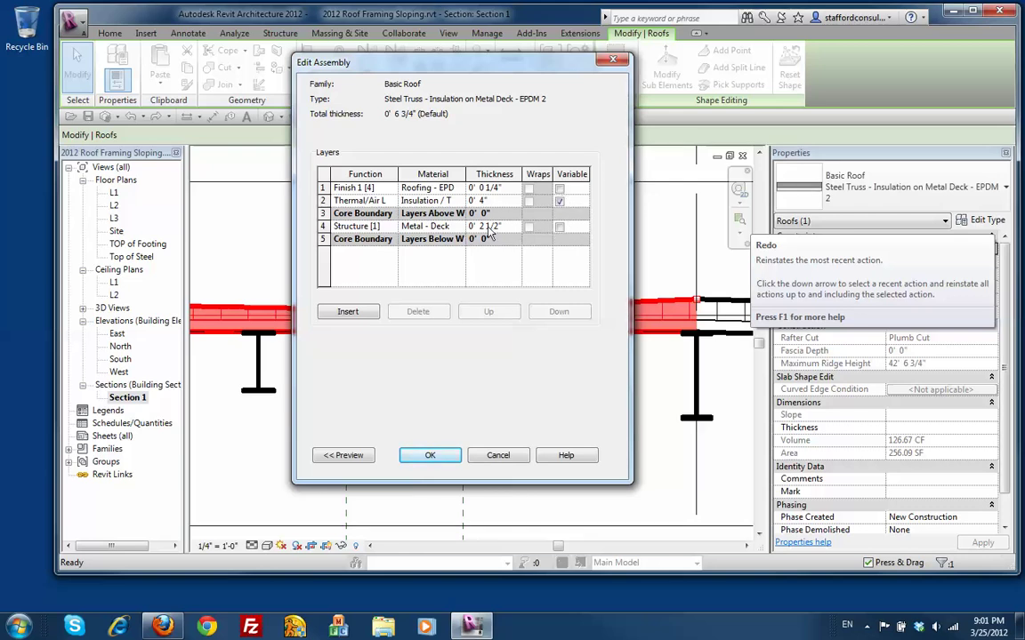
left_click(430, 455)
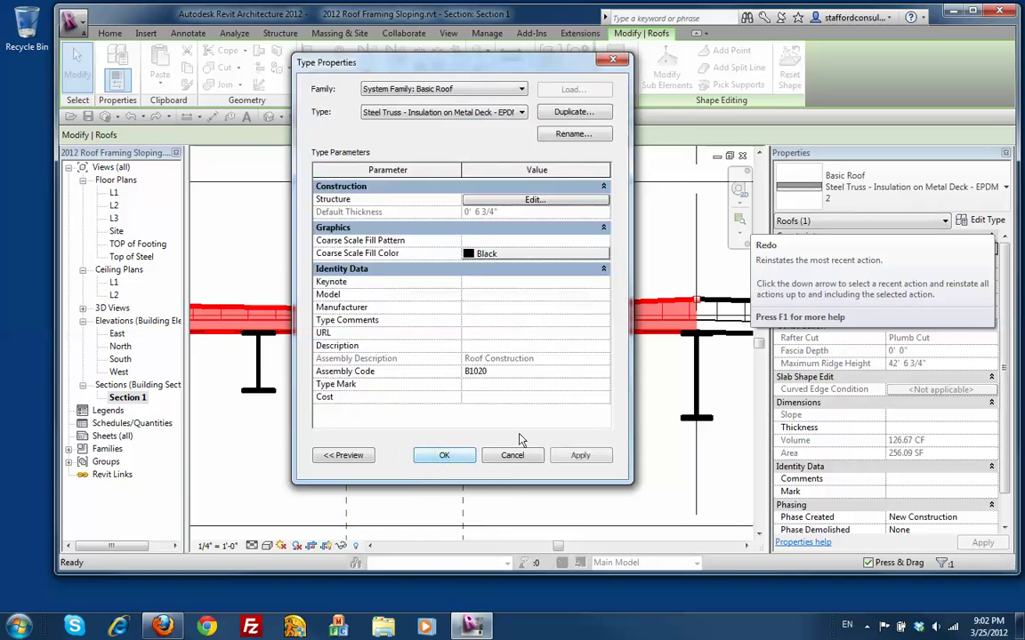
left_click(452, 456)
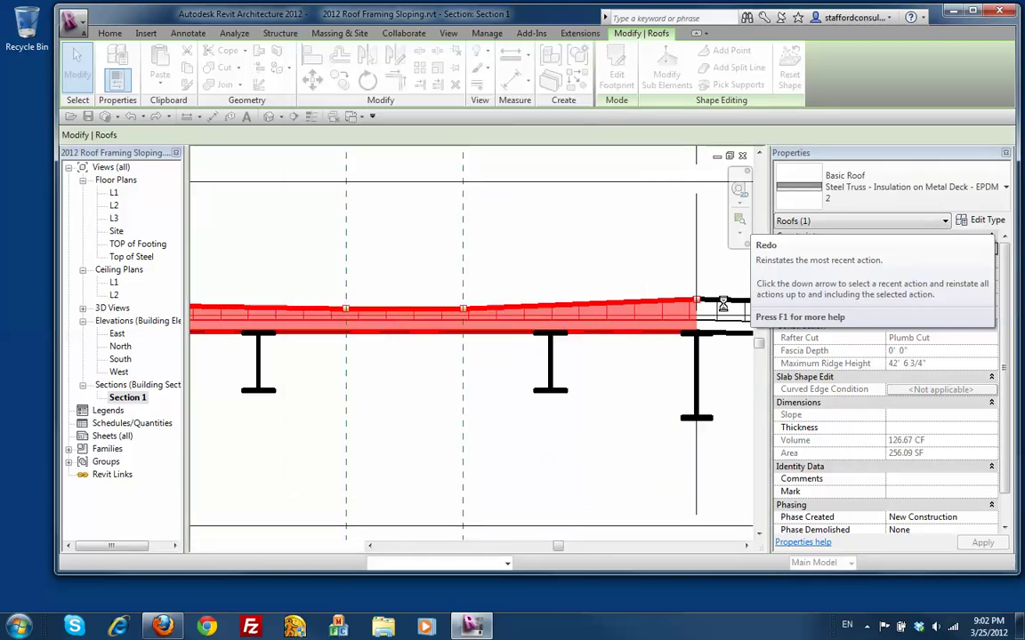
key("Escape")
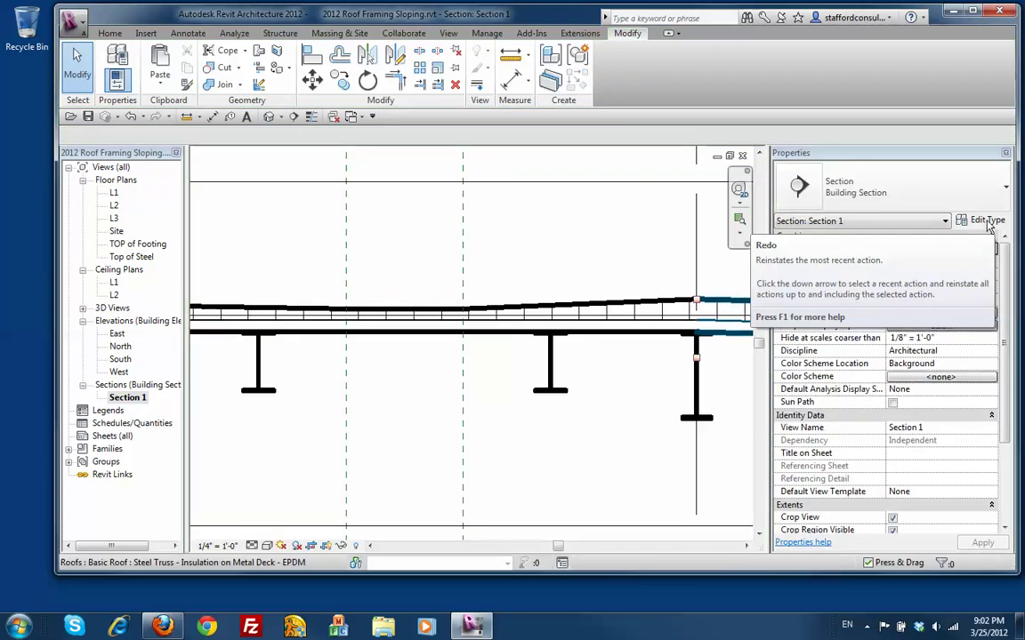
Inspect the layer structure of the large roof's type beyond grid 2 for comparison, leaving its layers as they are.
left_click(986, 221)
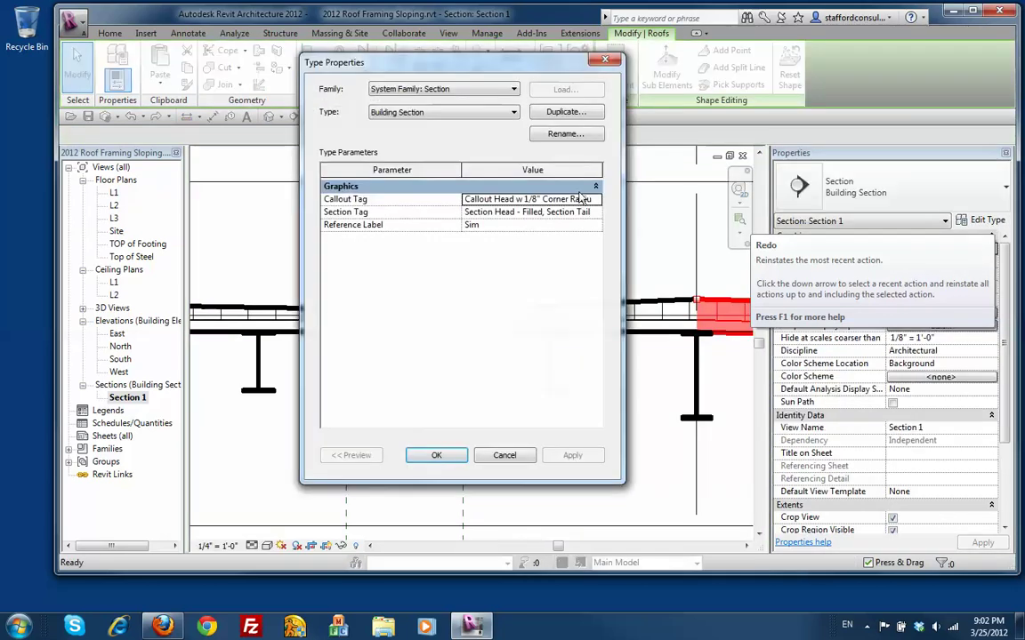
left_click(503, 455)
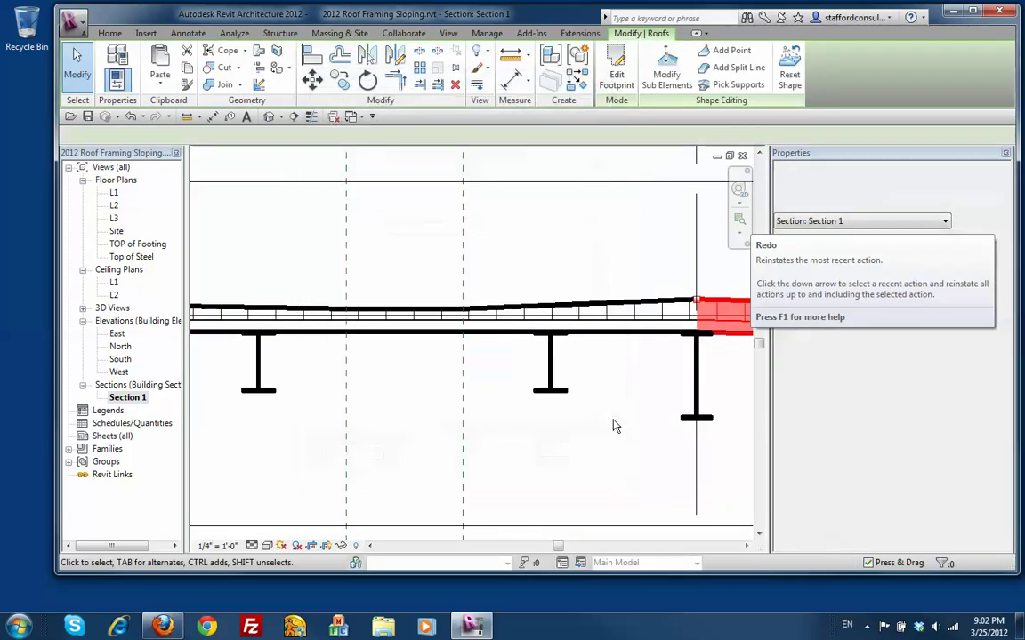
left_click(652, 268)
left_click(745, 307)
left_click(986, 221)
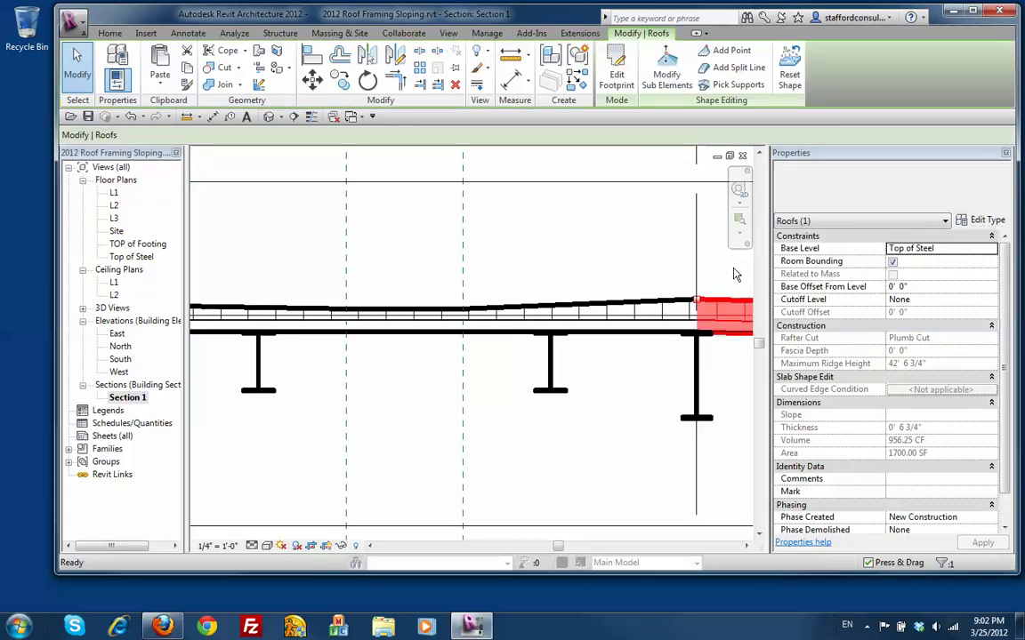
left_click(531, 200)
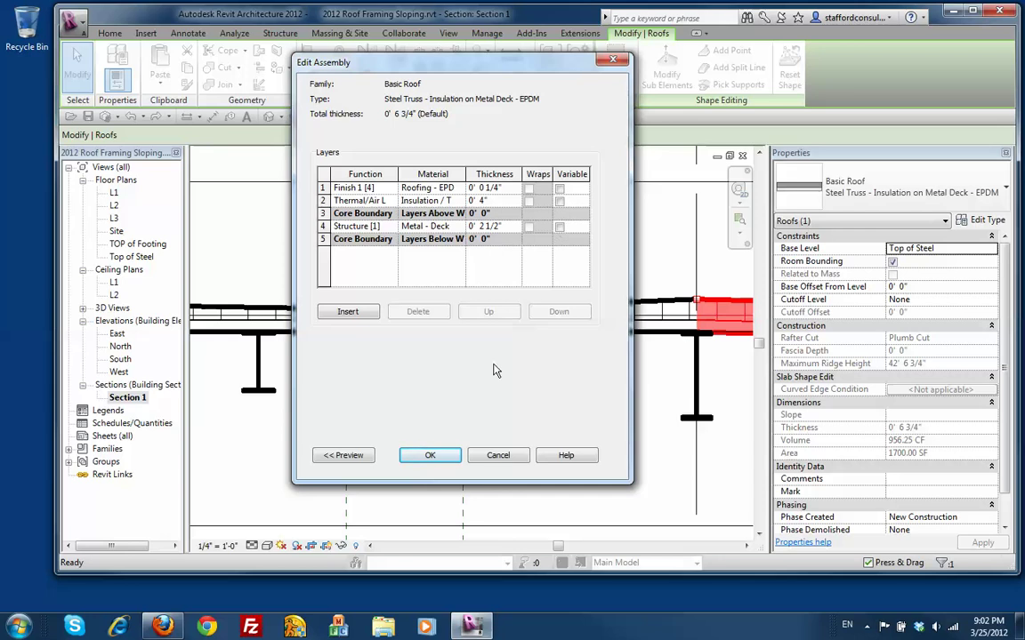
left_click(431, 455)
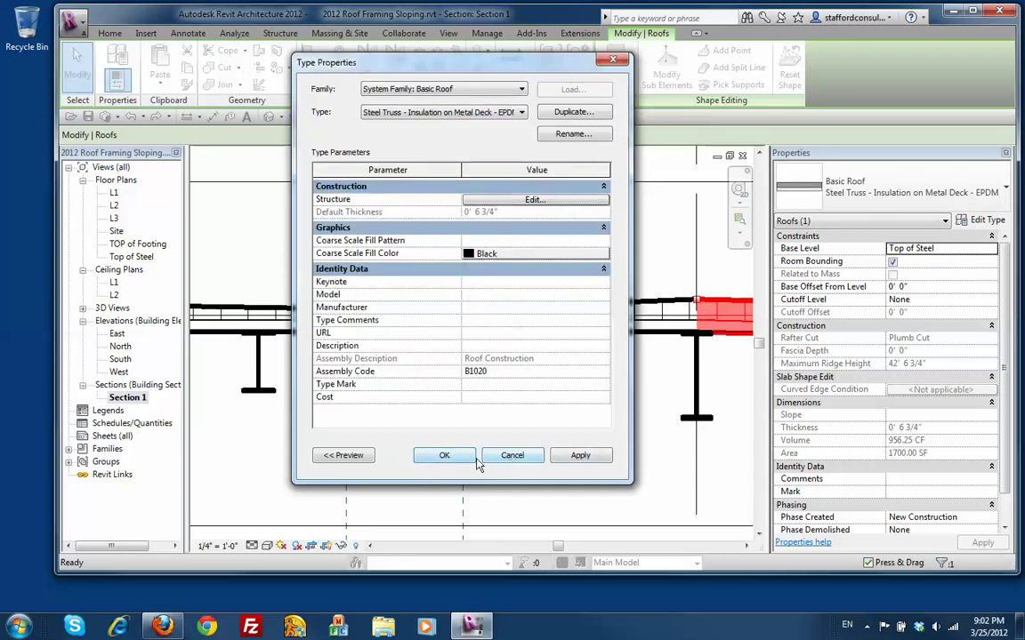
left_click(511, 458)
left_click(649, 381)
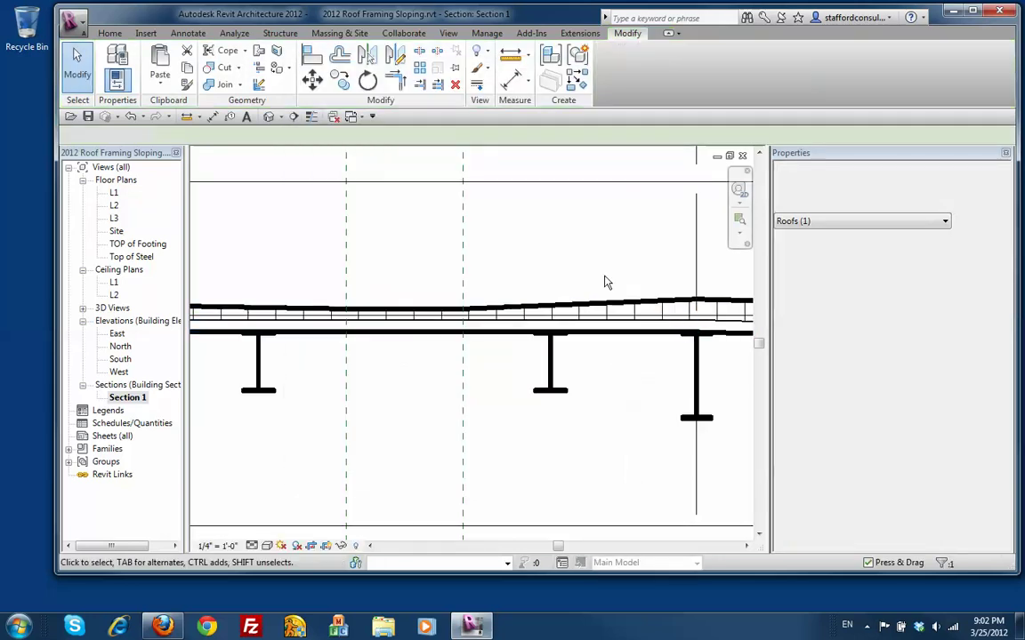
Switch to the 3D view and temporarily hide the large central roof to expose its steel framing.
middle_click(581, 258)
middle_click(581, 258)
left_click(267, 117)
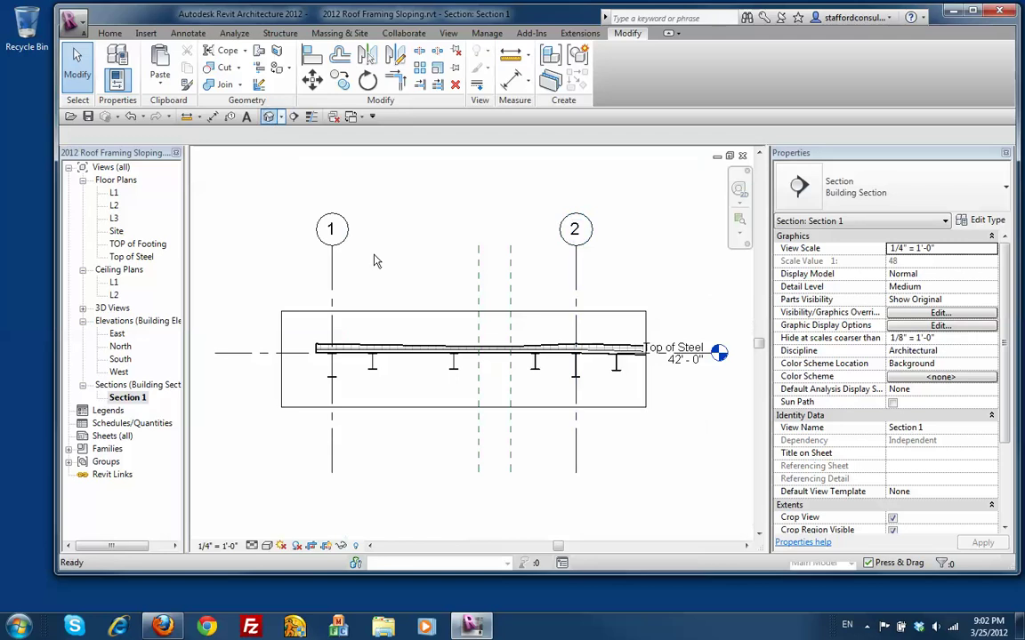
key("z")
key("r")
left_click_drag(217, 165, 566, 390)
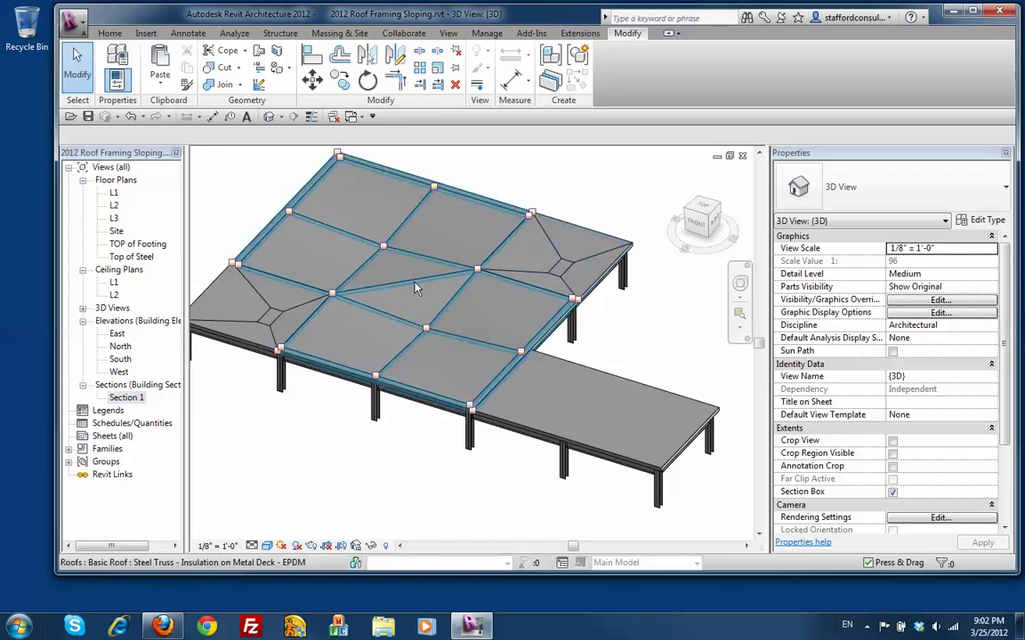
left_click(372, 258)
key("h")
key("h")
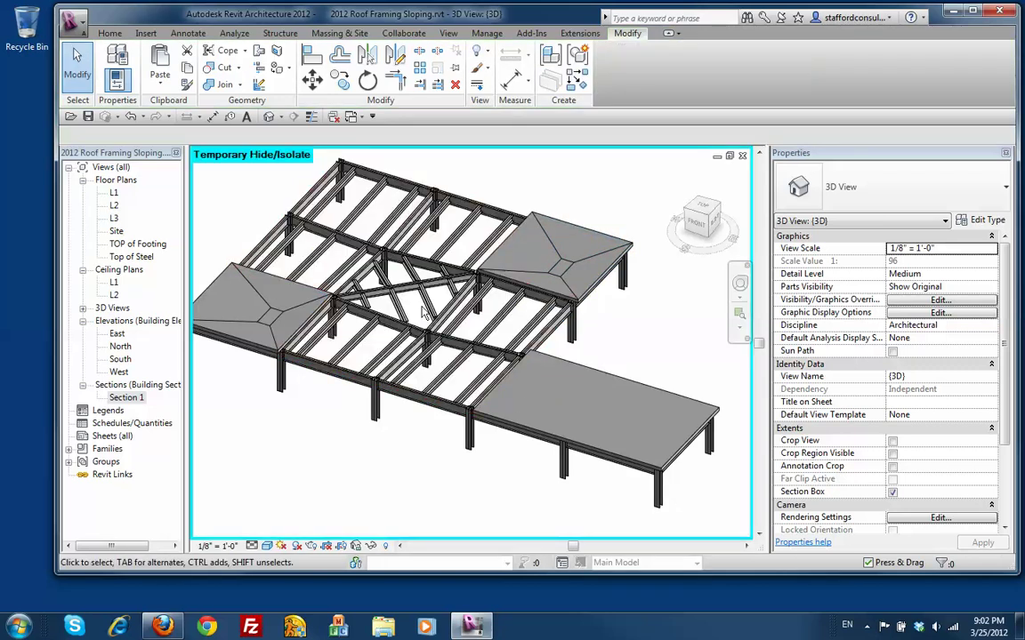
Examine the exposed sloping steel framing around the bay with the diagonal beam and beside the corner roof.
key("z")
key("r")
left_click_drag(288, 196, 457, 332)
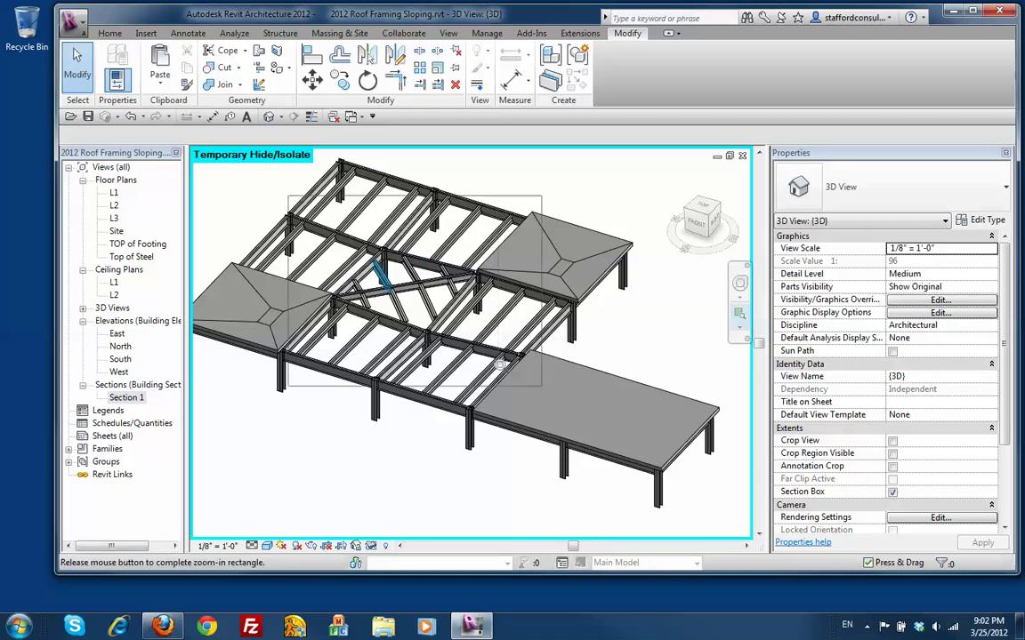
left_click_drag(501, 364, 504, 366)
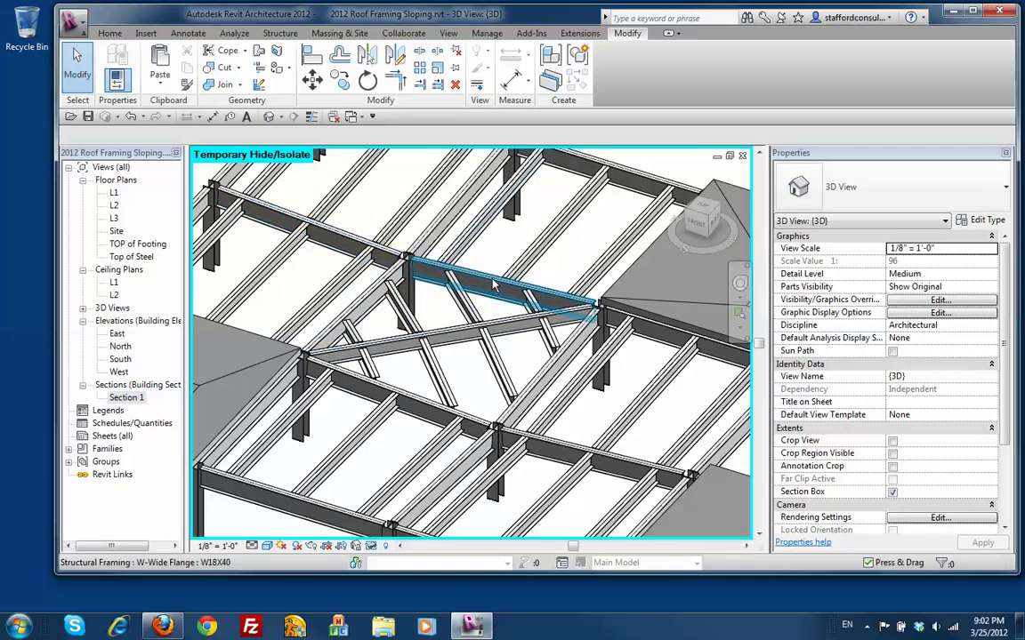
middle_click_drag(483, 372, 434, 302, "shift")
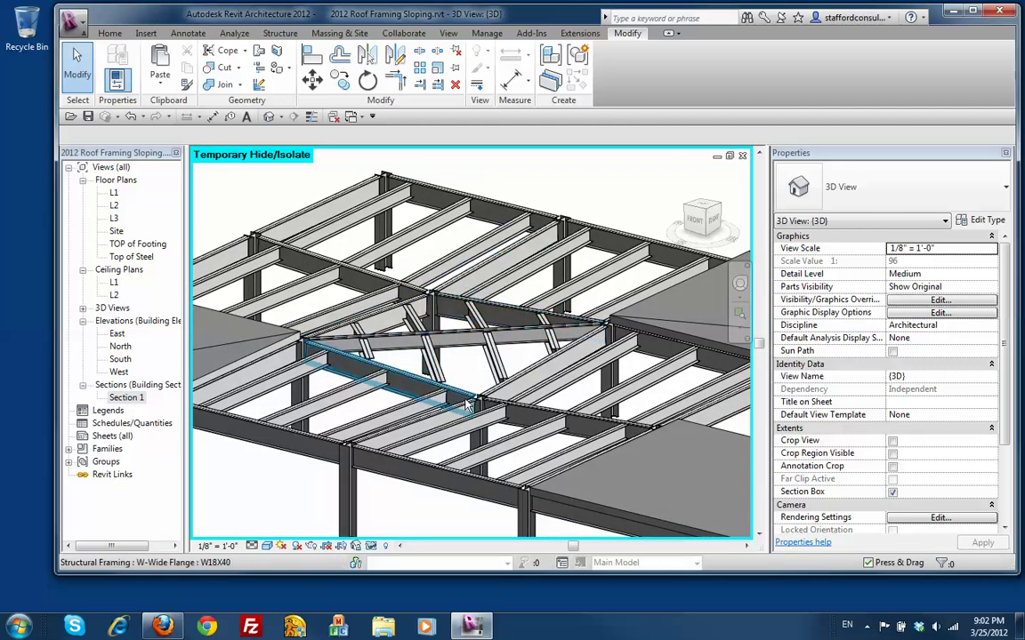
middle_click_drag(469, 373, 325, 329, "shift")
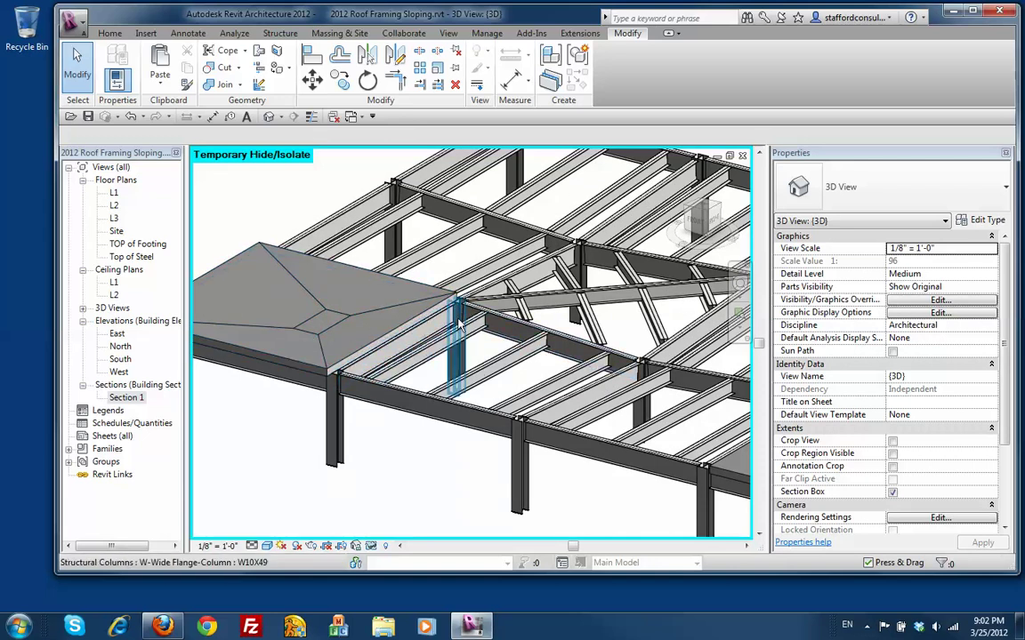
scroll(505, 343, "down", 5)
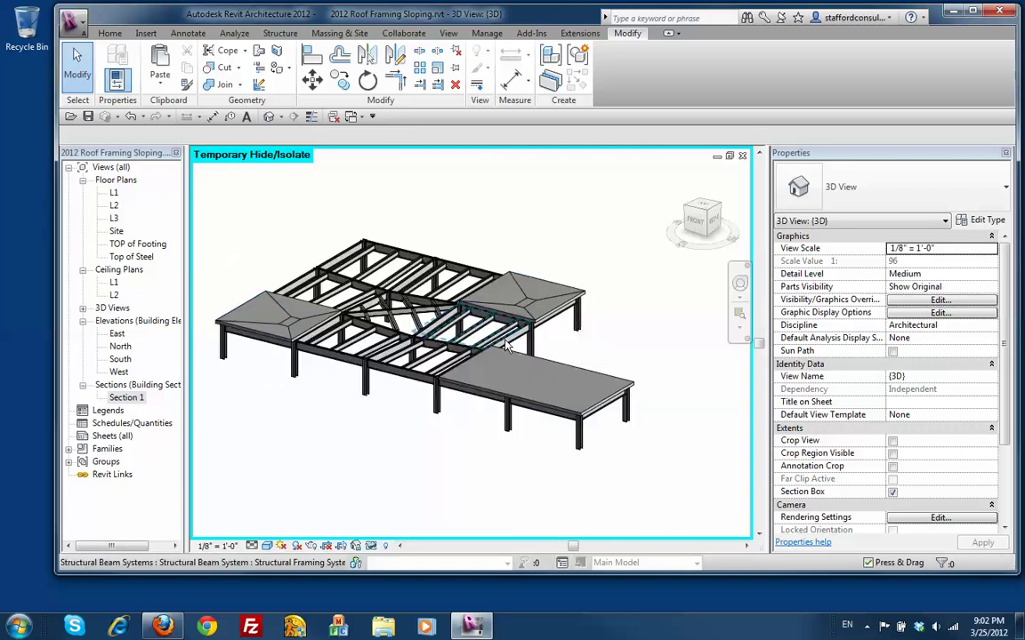